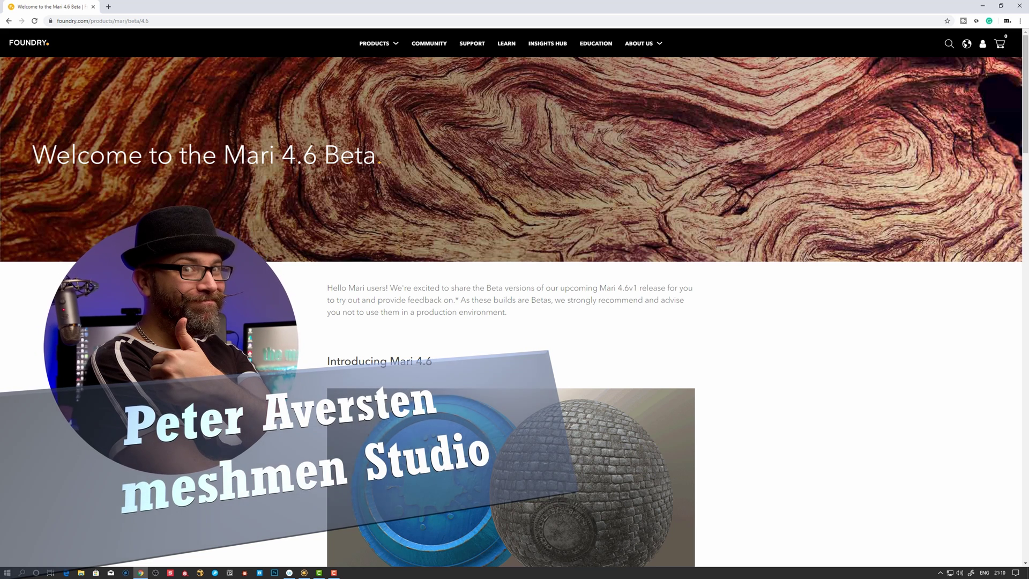
Step: Expand the Node Graph Updates Overview and Collapsible Nodes sections on the Mari 4.6 Beta page and view the node collapse demo
scroll(377, 191, "down", 5)
scroll(377, 191, "down", 3)
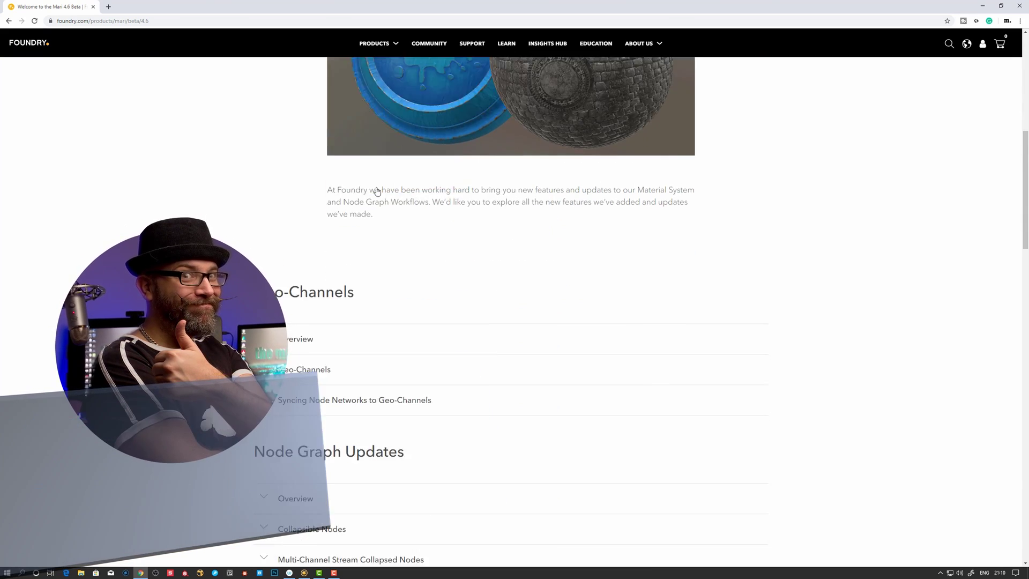
scroll(377, 191, "down", 3)
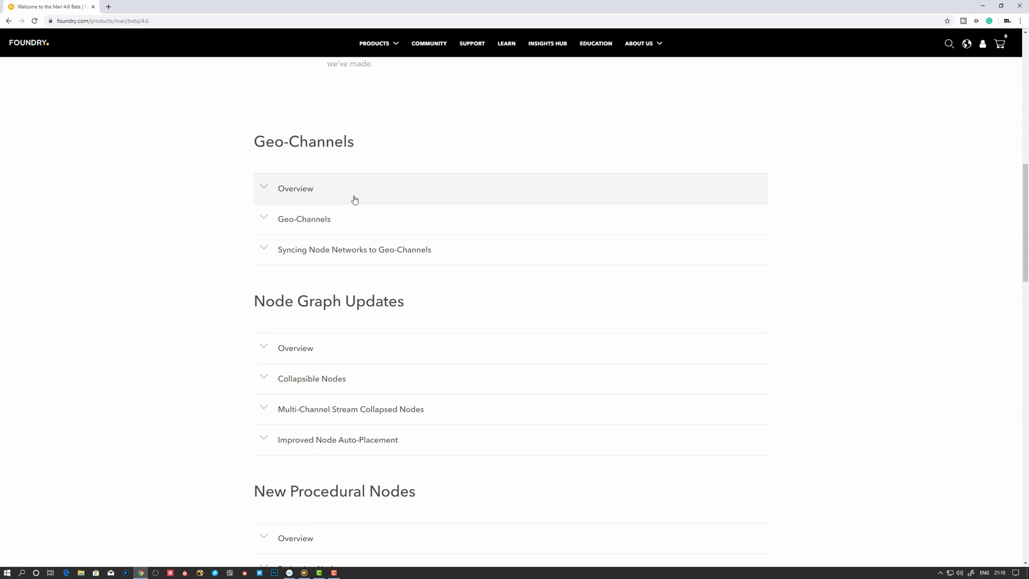
scroll(314, 229, "down", 2)
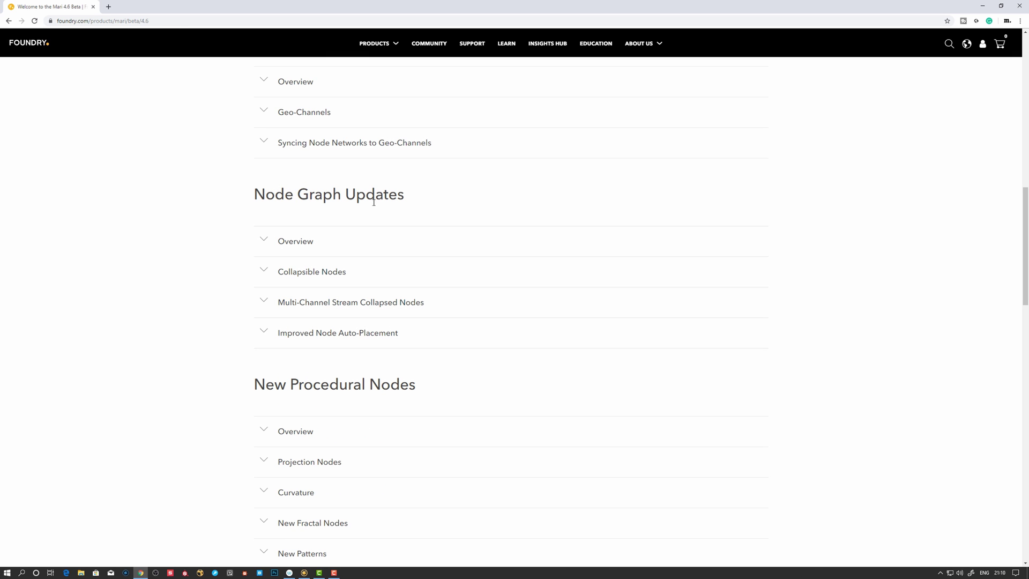
left_click(296, 247)
left_click(366, 302)
scroll(367, 302, "down", 3)
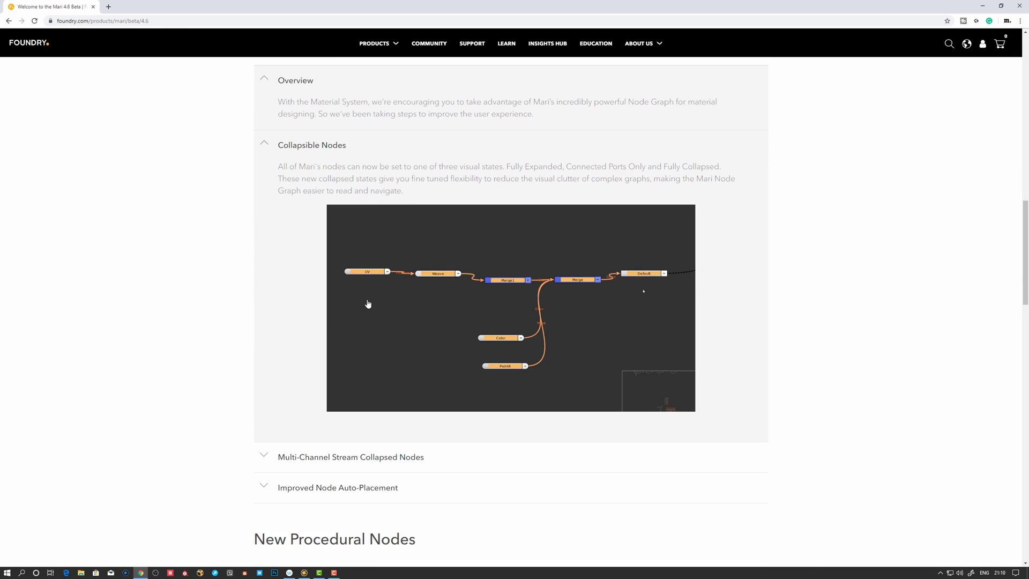
scroll(421, 294, "down", 2)
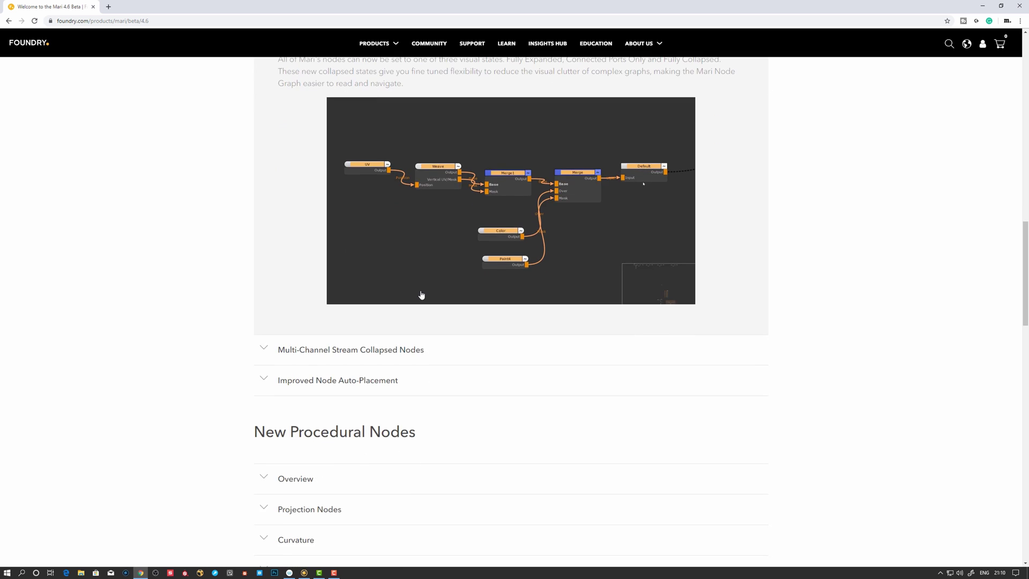
scroll(421, 295, "up", 2)
scroll(401, 319, "down", 1)
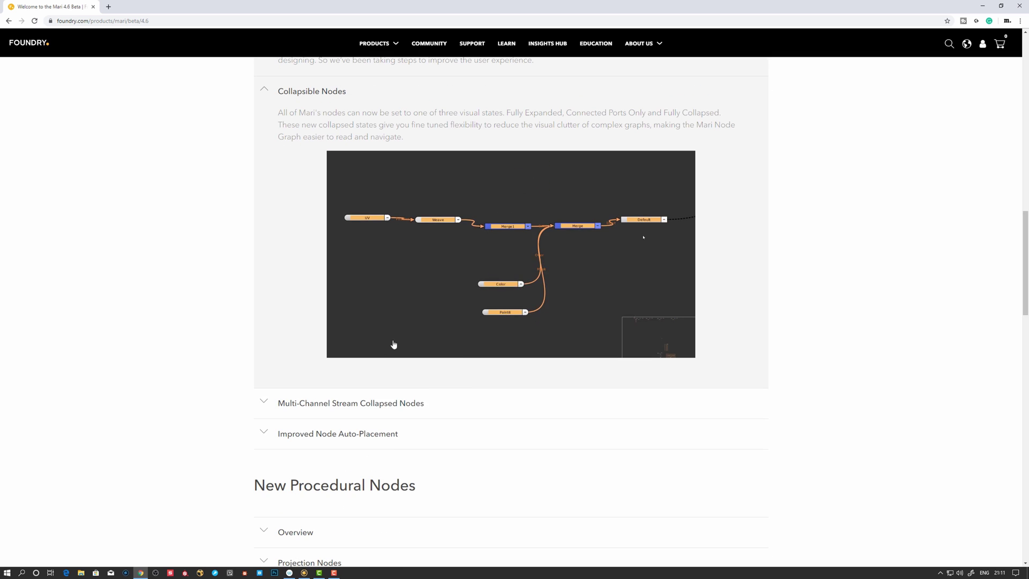
Step: Expand the Multi-Channel Stream Collapsed Nodes and Improved Node Auto-Placement sections and read them
left_click(354, 404)
scroll(360, 345, "down", 4)
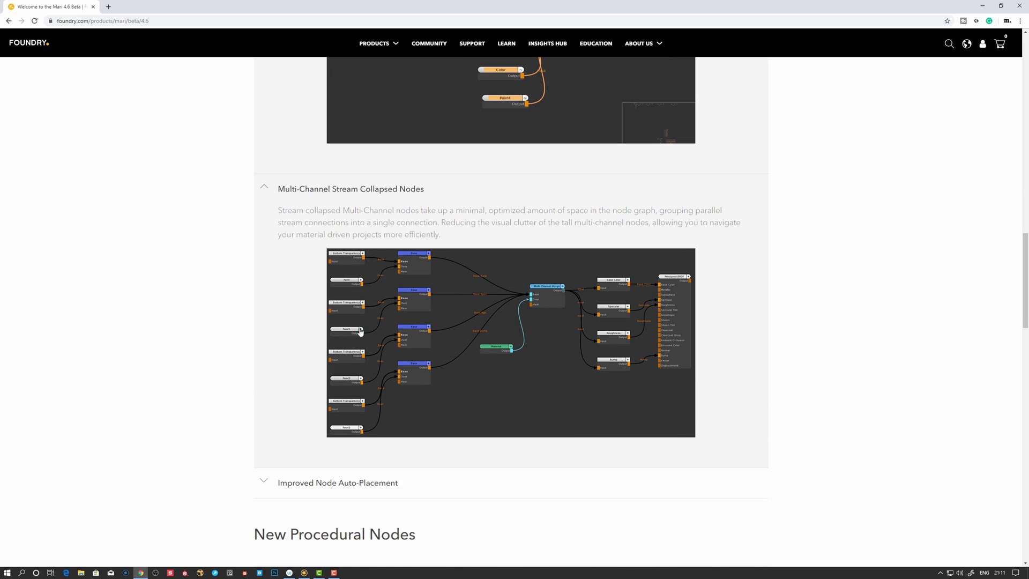
scroll(370, 338, "down", 2)
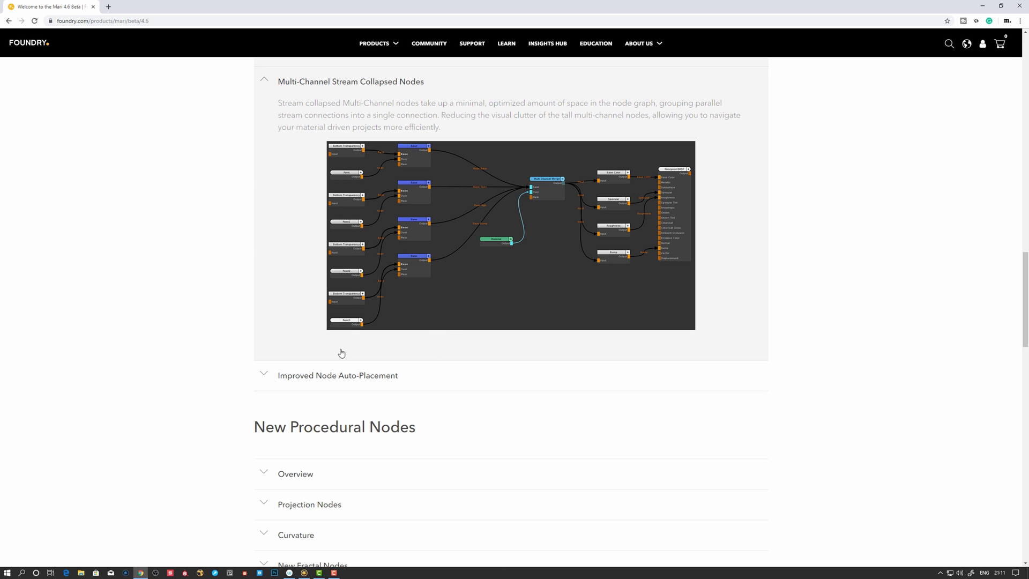
left_click(399, 369)
scroll(391, 367, "down", 2)
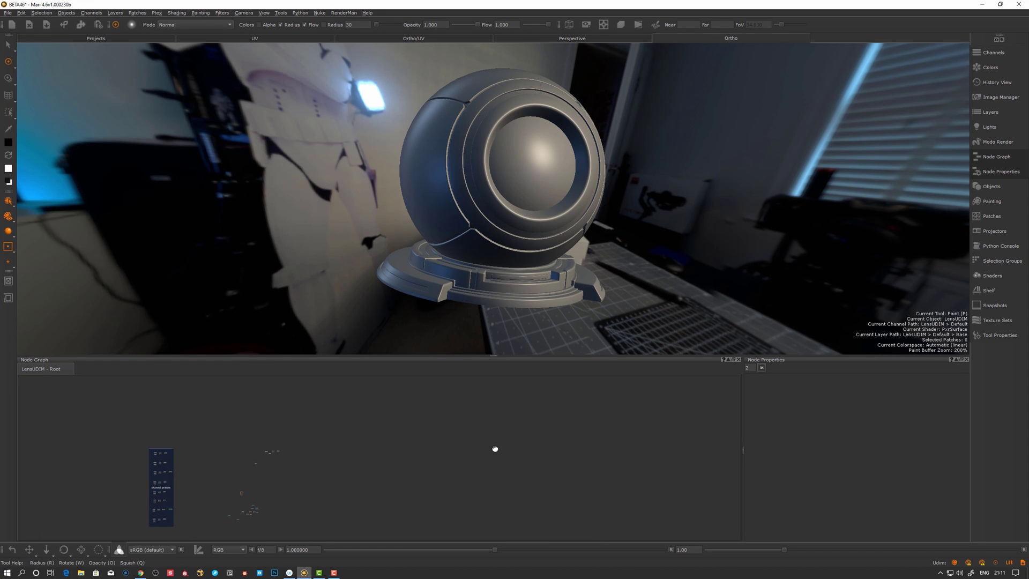
Step: Switch to Mari, enlarge the Node Graph and create a Material node in its empty area
left_click_drag(492, 356, 492, 250)
key("Tab")
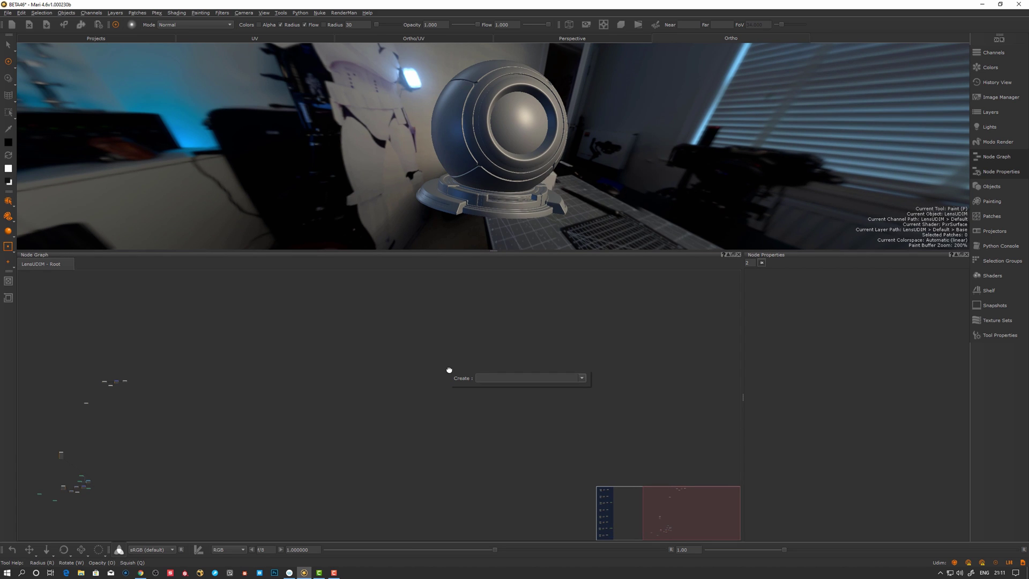
type("pxrs")
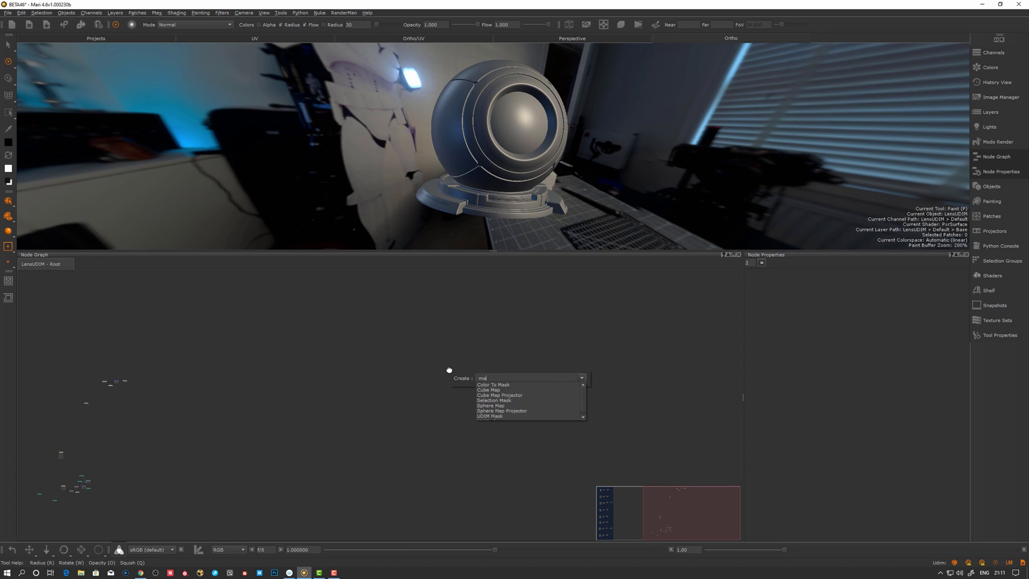
key("Return")
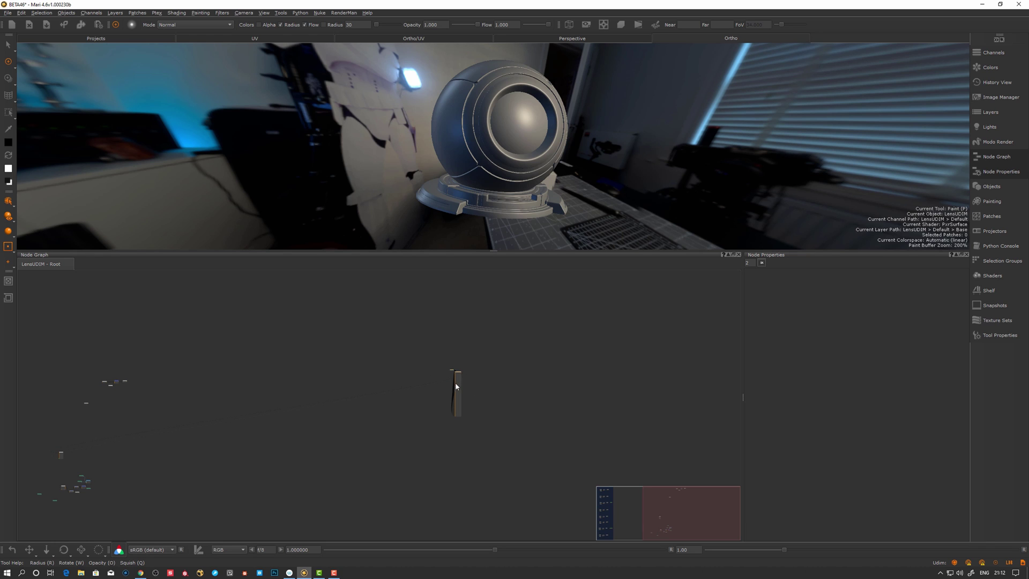
Step: Move the new Material and PxrSurface nodes apart so the streams between them are spread out
left_click_drag(455, 382, 485, 374)
scroll(486, 373, "up", 1)
left_click(506, 369)
scroll(506, 368, "up", 2)
scroll(507, 368, "up", 1)
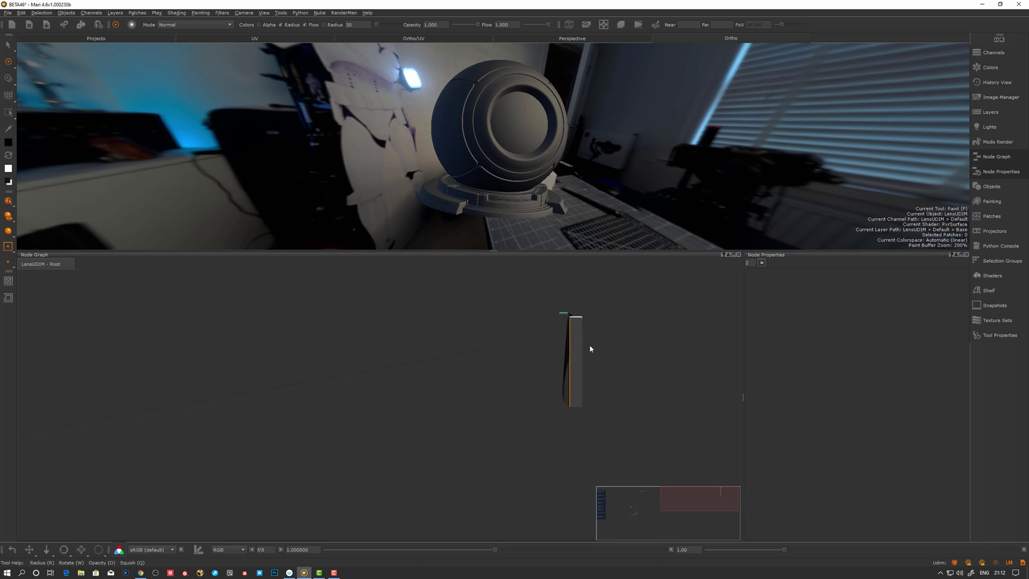
left_click_drag(576, 333, 621, 320)
middle_click_drag(570, 331, 366, 433)
scroll(507, 347, "up", 4)
left_click_drag(435, 337, 397, 323)
left_click_drag(606, 316, 596, 328)
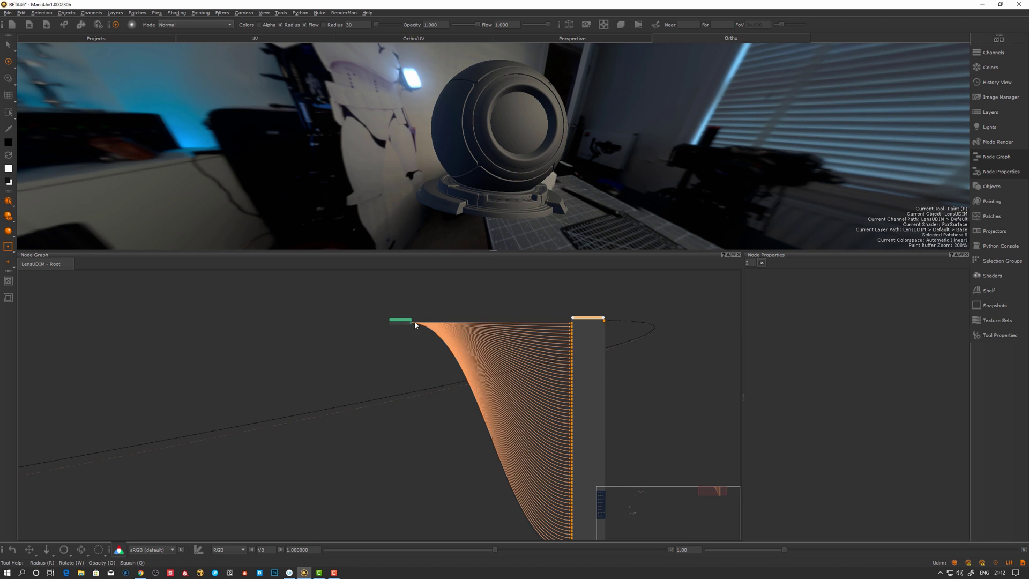
Step: Cycle the Material node through its stream-collapsed and expanded display states, leaving it fully collapsed
scroll(398, 322, "up", 4)
middle_click_drag(400, 357, 384, 488)
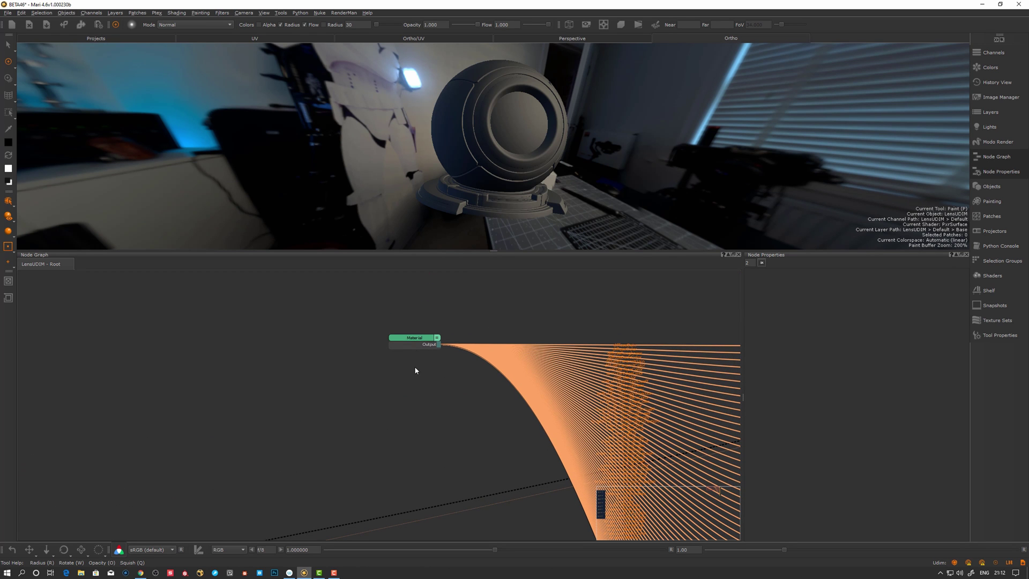
left_click(438, 338)
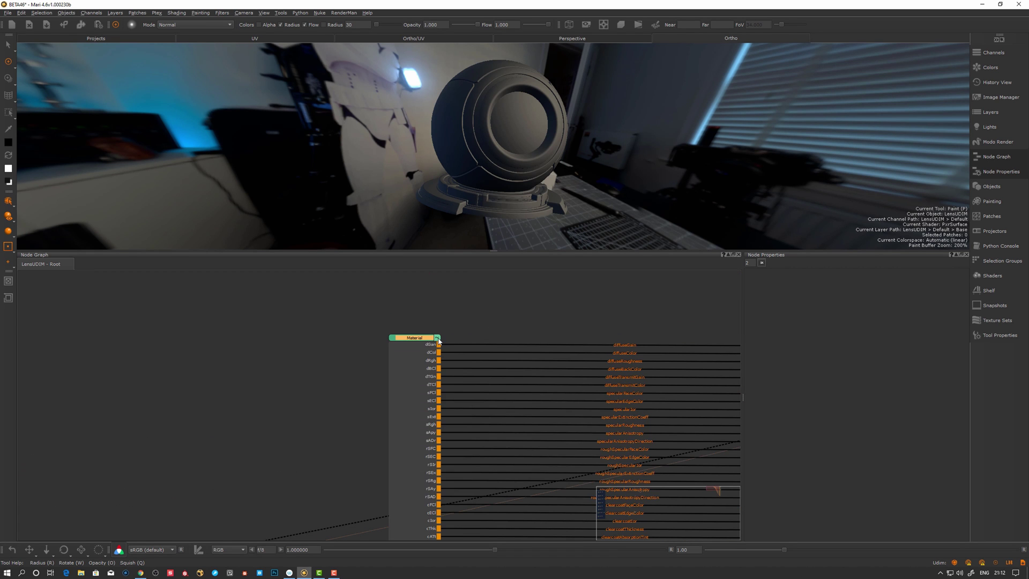
left_click(437, 338)
left_click(437, 338)
left_click(438, 338)
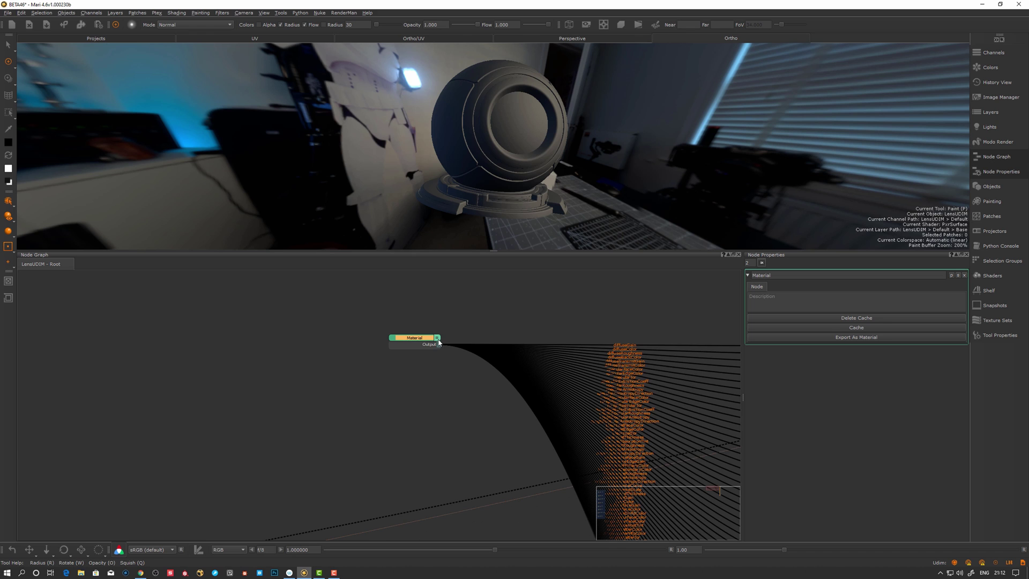
left_click(437, 338)
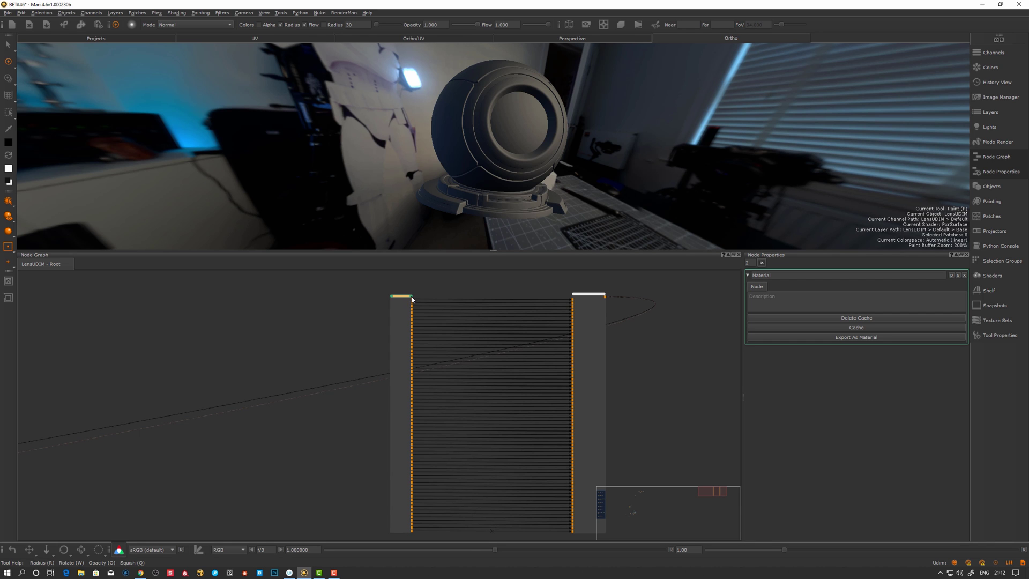
scroll(411, 297, "up", 2)
middle_click_drag(385, 354, 357, 441)
left_click(393, 347)
left_click(357, 372)
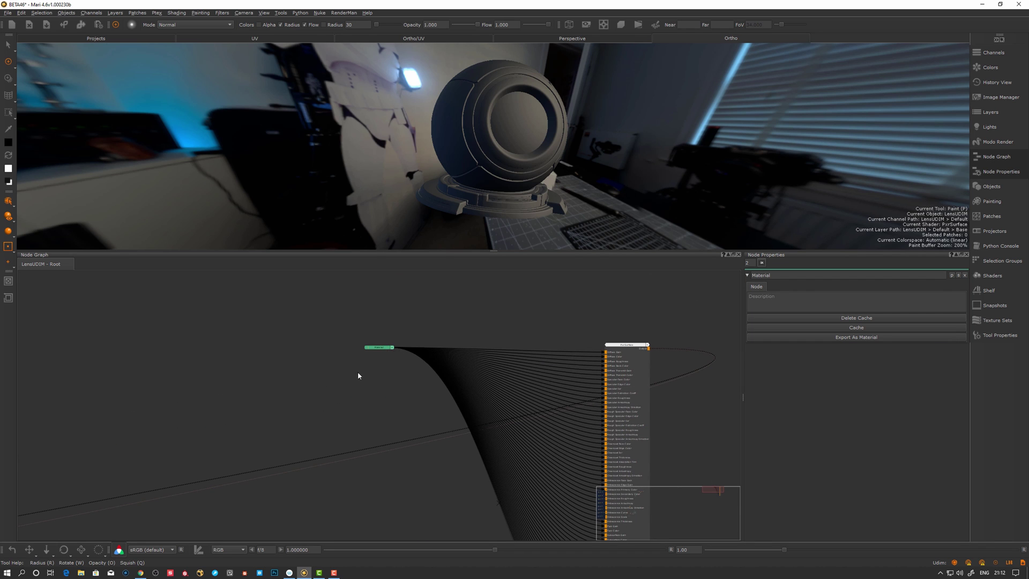
Step: Create a Multi-Channel Merge node with the PxrSurface shader model and place it above the Material node
key("Tab")
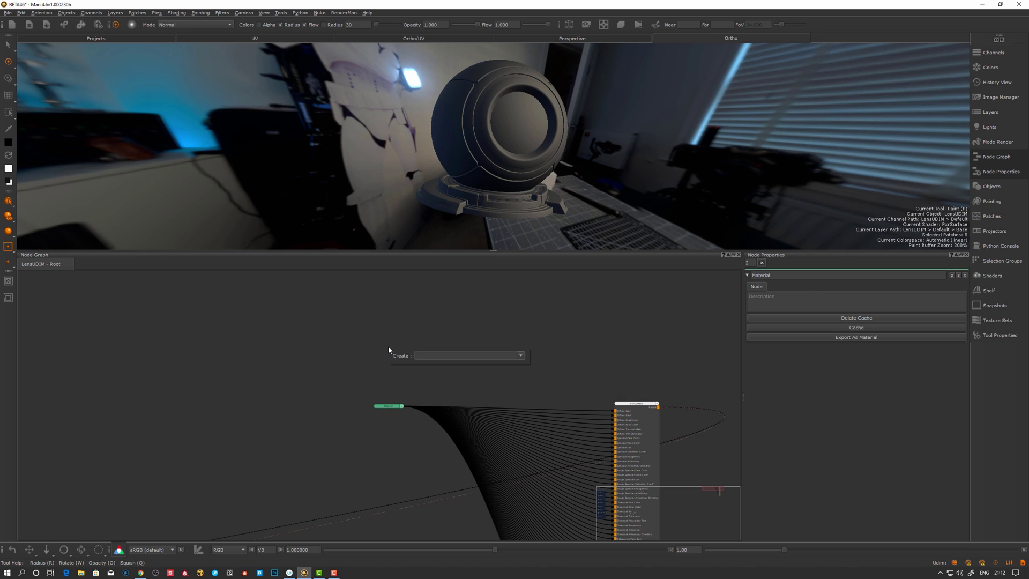
type("multi")
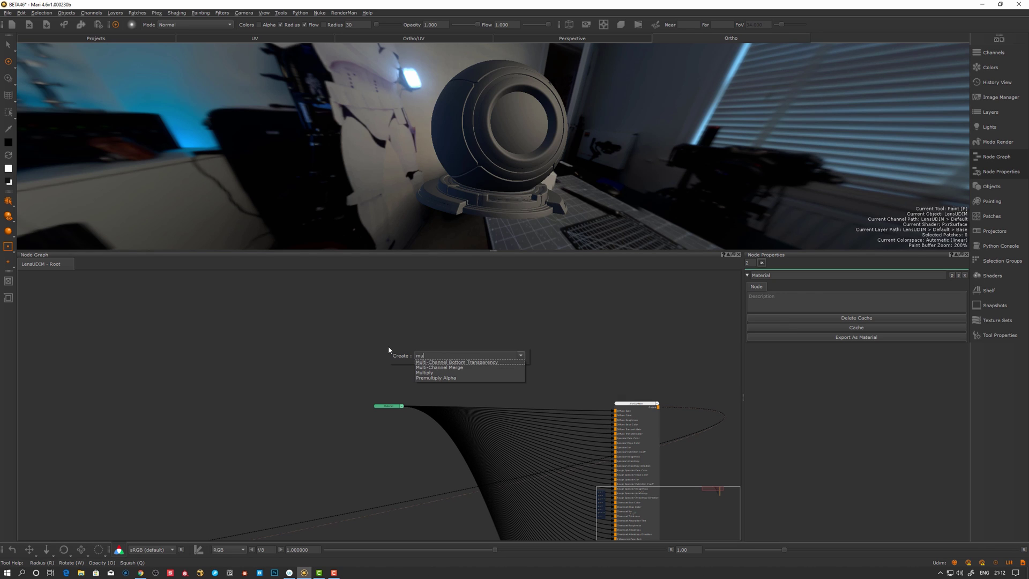
key("Return")
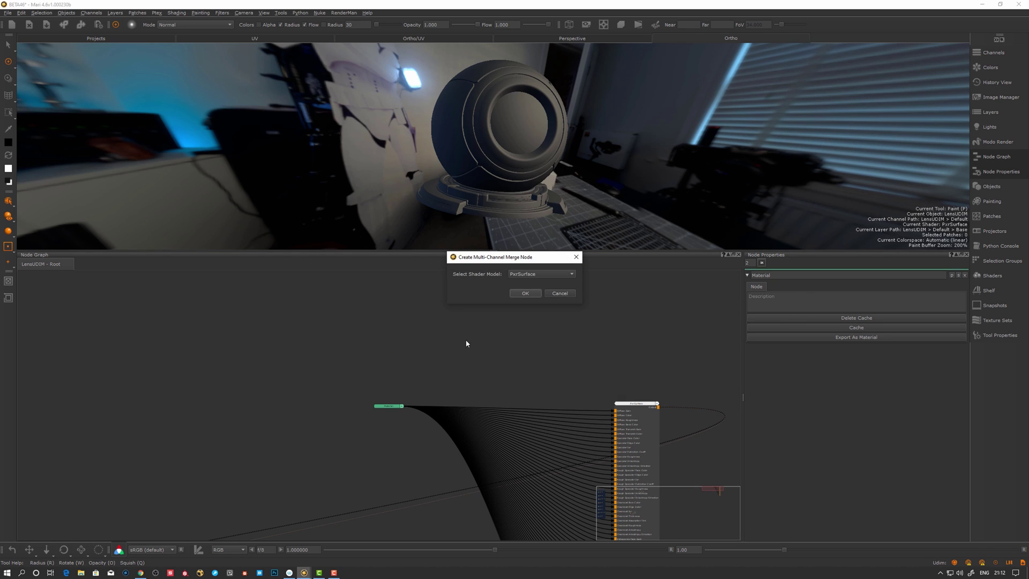
left_click(526, 294)
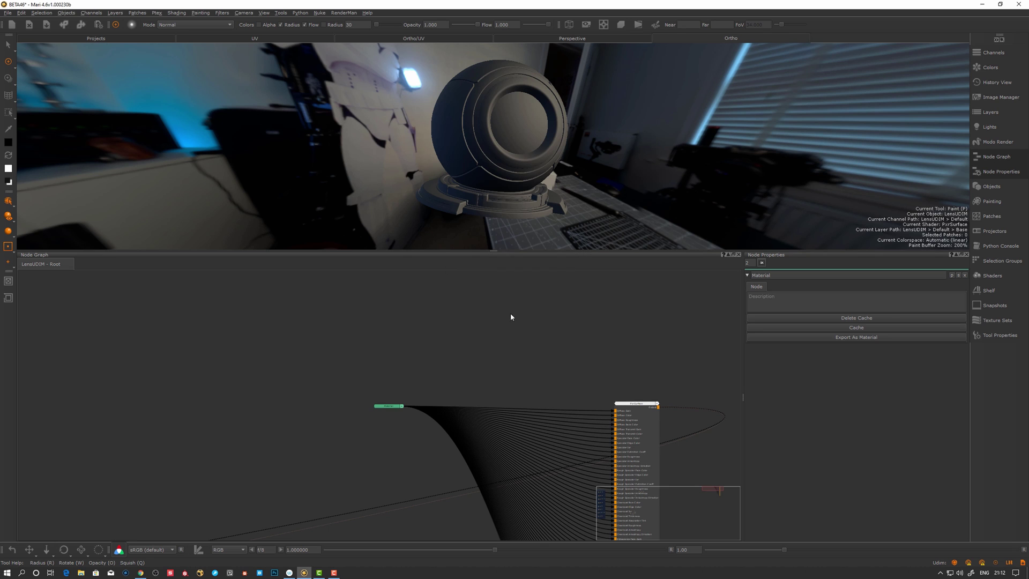
left_click_drag(423, 358, 453, 358)
scroll(452, 356, "up", 2)
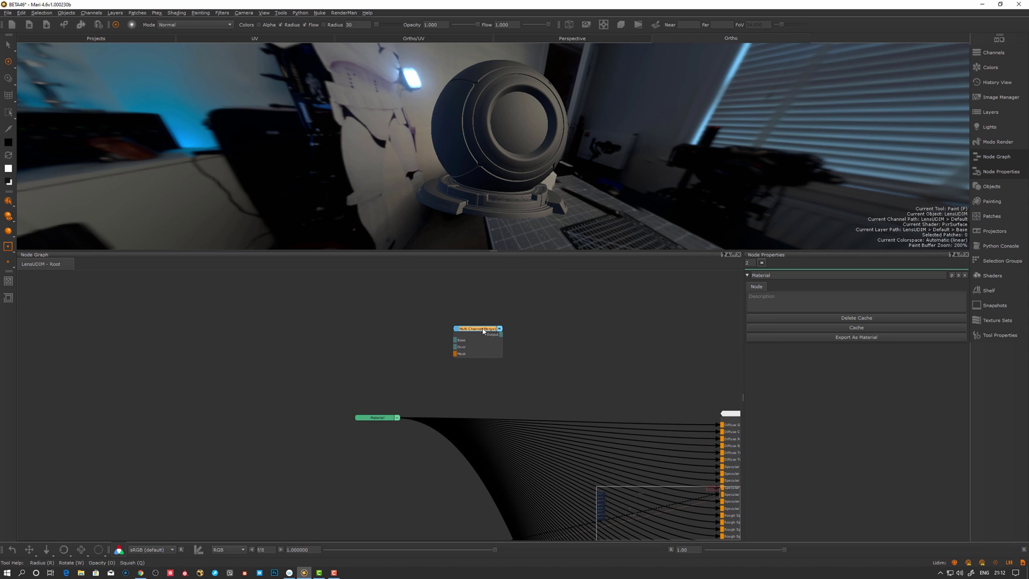
left_click_drag(482, 329, 468, 328)
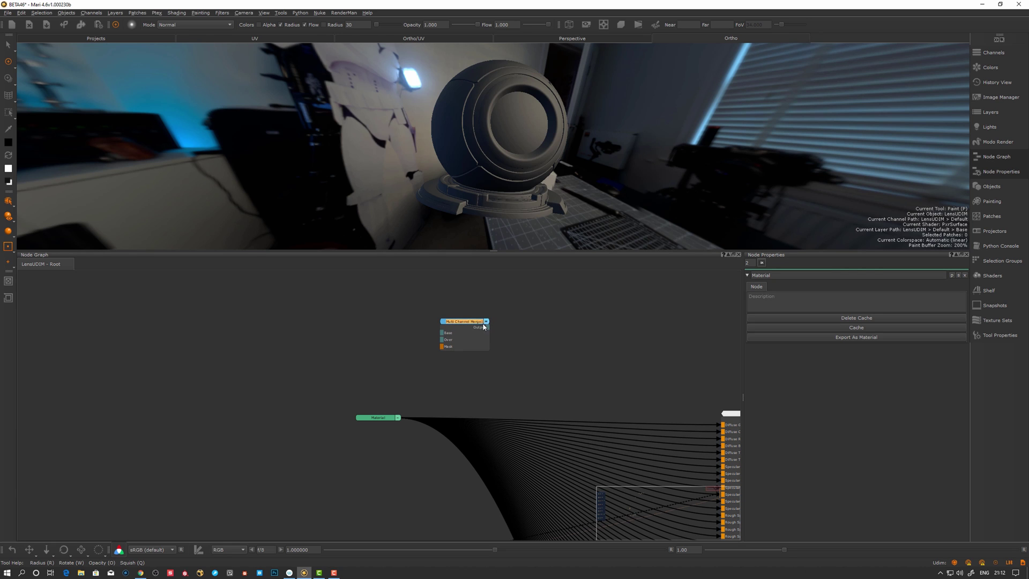
Step: Cycle the Multi-Channel Merge node's display states and reposition it between the Material and PxrSurface nodes
left_click(488, 322)
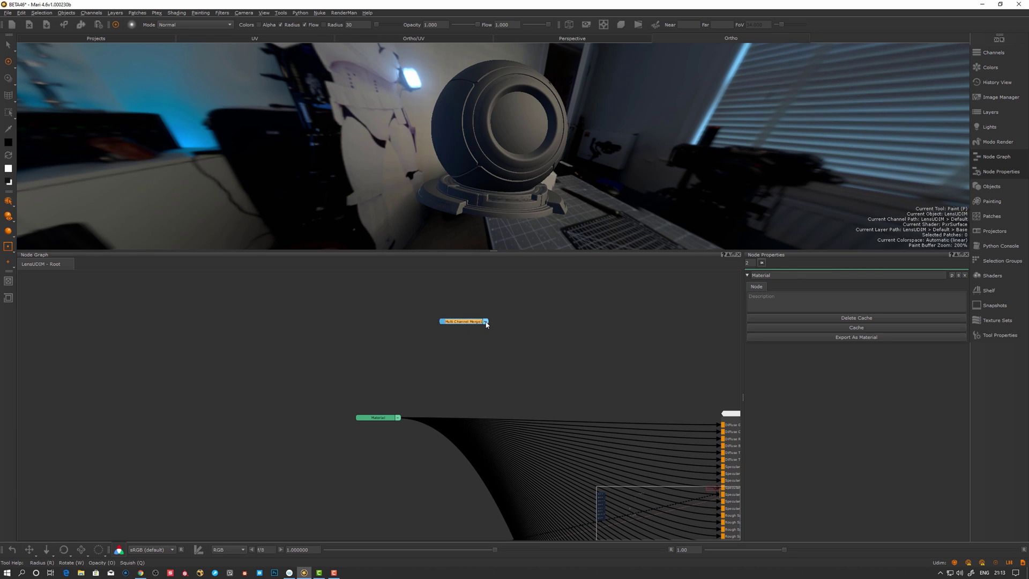
left_click(486, 322)
left_click_drag(477, 324, 374, 300)
scroll(380, 337, "down", 6)
left_click_drag(377, 377, 541, 304)
middle_click_drag(560, 416, 529, 406)
scroll(529, 406, "down", 3)
middle_click_drag(467, 442, 527, 338)
scroll(404, 409, "up", 5)
left_click(449, 362)
left_click(534, 333)
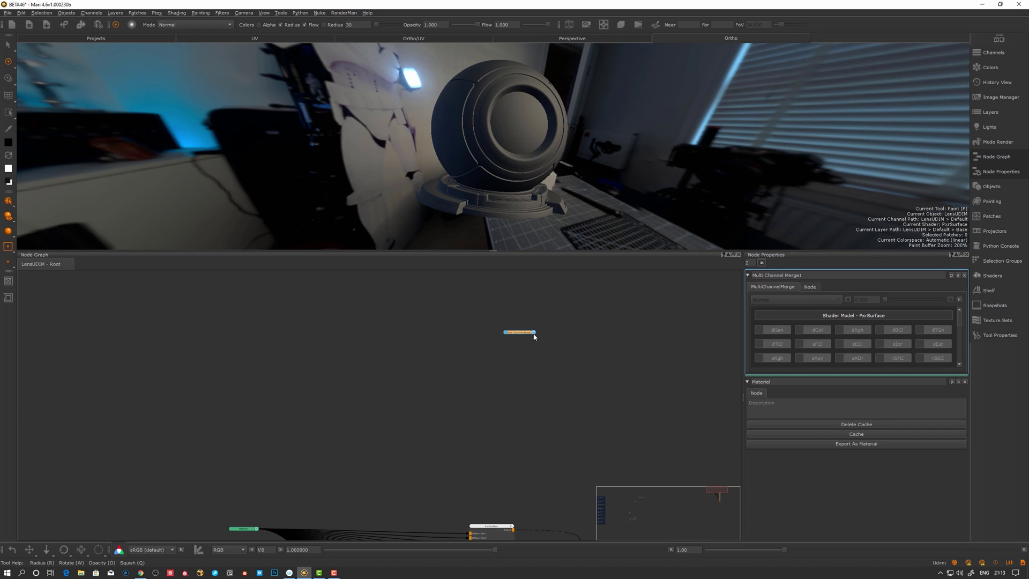
left_click_drag(520, 333, 357, 431)
left_click_drag(357, 431, 329, 455)
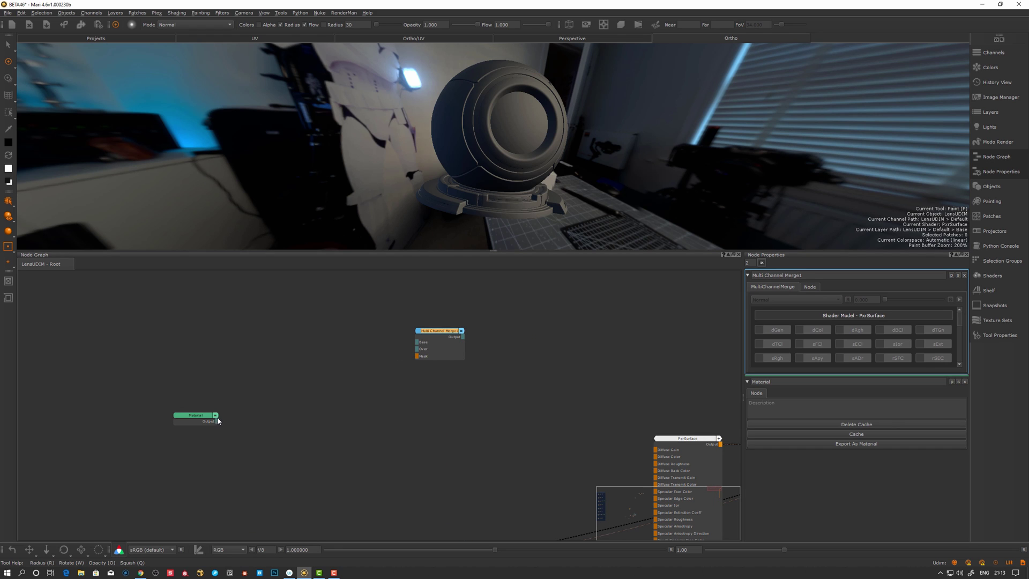
Step: Connect the Material node's output to the Multi-Channel Merge node's Base input and align the Material node with it
left_click_drag(216, 420, 422, 343)
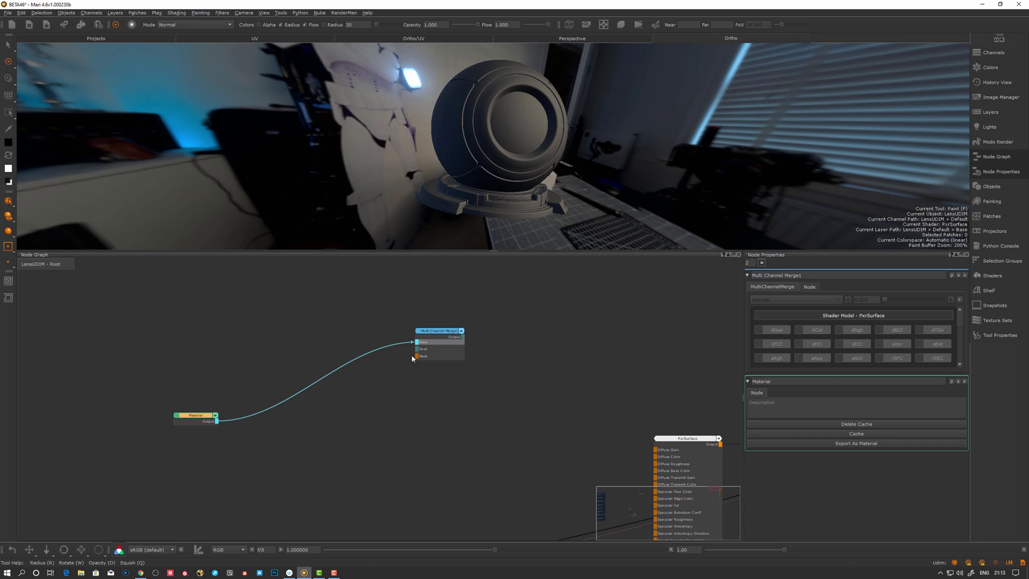
left_click_drag(204, 421, 234, 346)
left_click(341, 393)
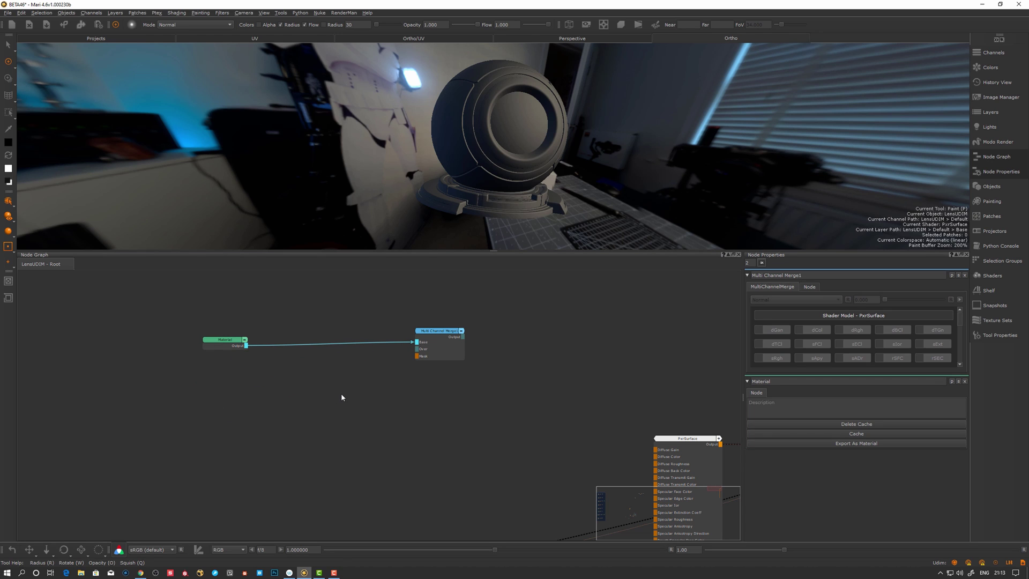
key("Tab")
type("mat")
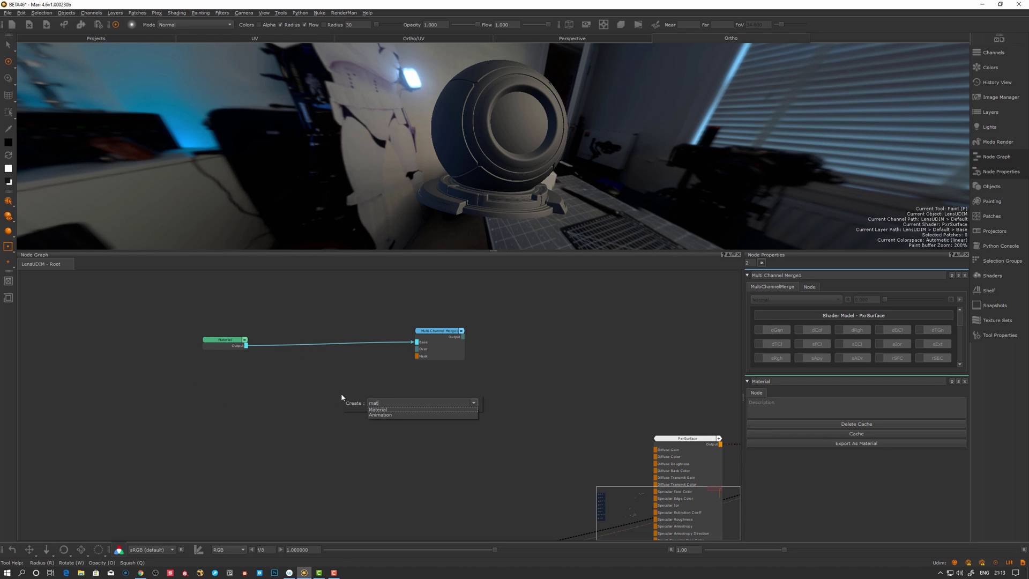
key("BackSpace")
key("BackSpace")
key("BackSpace")
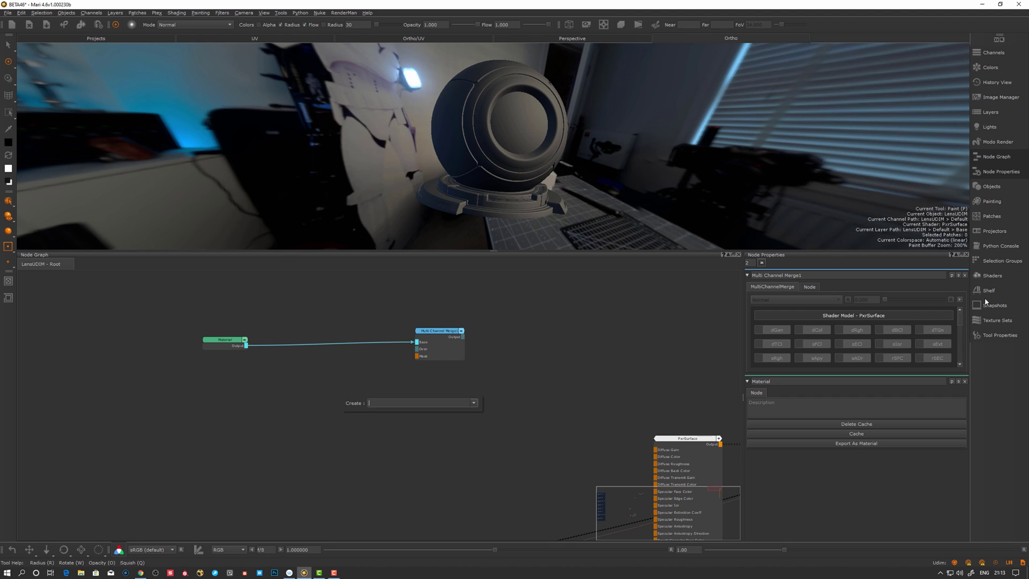
Step: Add the painted metal material from the Shelf to the Node Graph and connect its output to the Multi-Channel Merge node's Over input
left_click(988, 289)
left_click(959, 264)
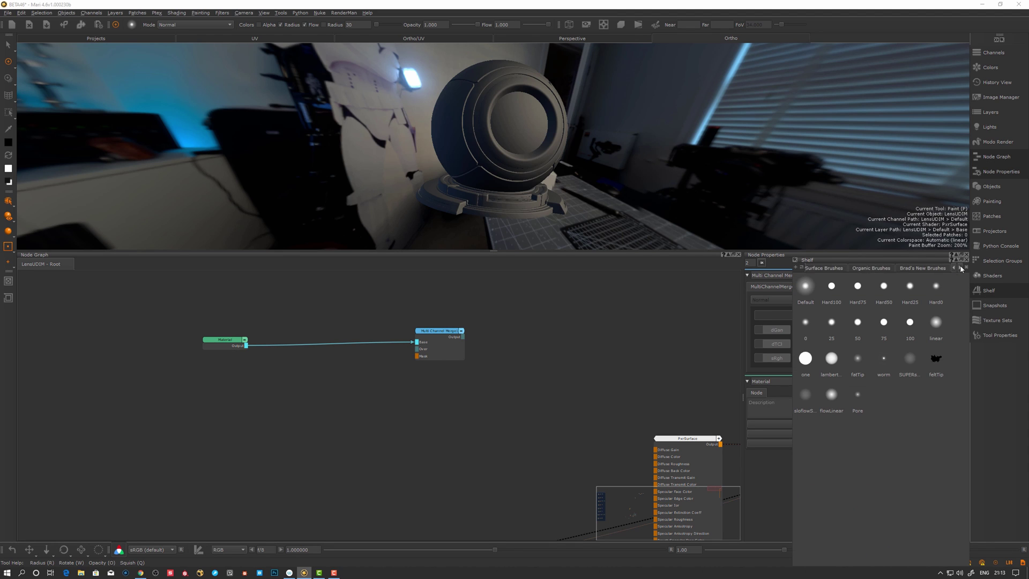
left_click(959, 265)
left_click(907, 268)
left_click_drag(794, 336, 244, 451)
left_click_drag(287, 459, 432, 342)
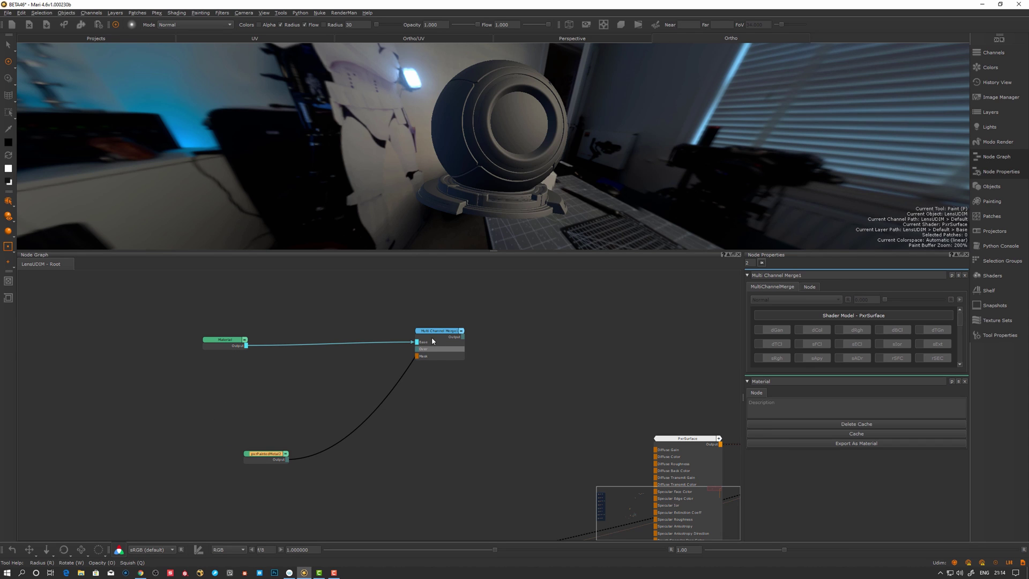
middle_click_drag(391, 376, 420, 321)
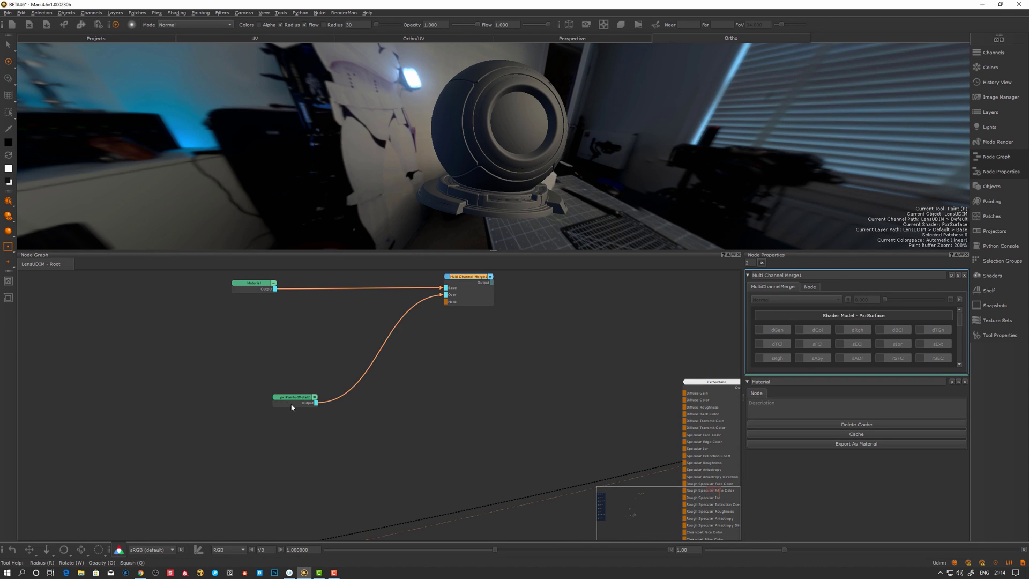
Step: Place the painted metal material node directly below the Material node and enlarge the Node Graph to fill the workspace
left_click_drag(291, 404, 255, 337)
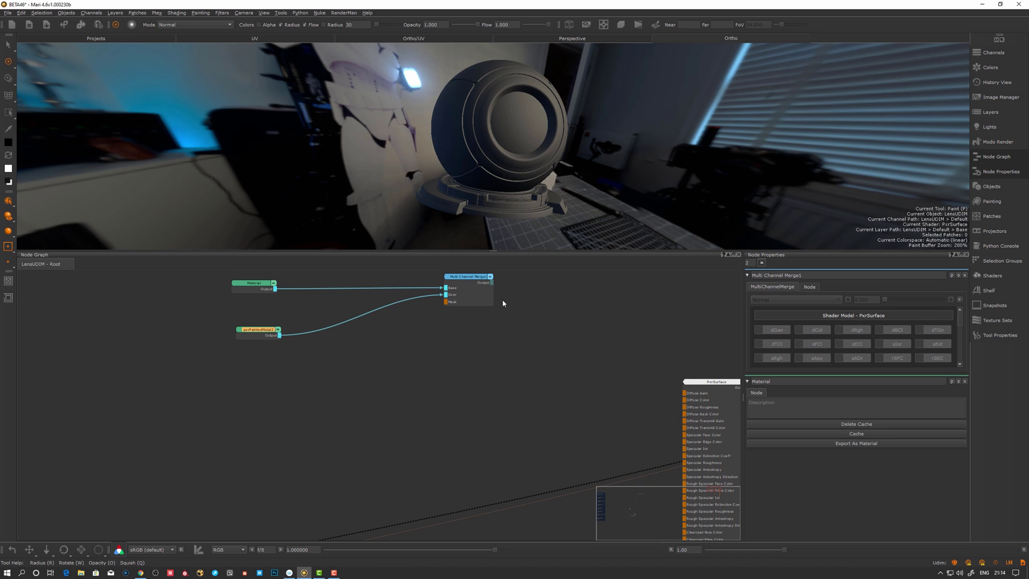
middle_click_drag(513, 322, 503, 352)
left_click(550, 315)
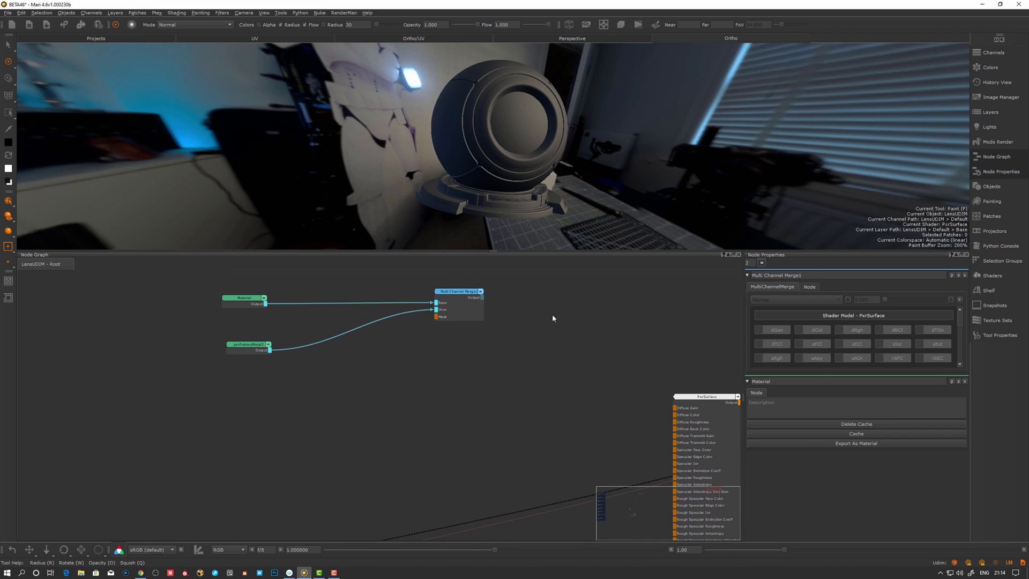
key("space")
middle_click_drag(575, 285, 470, 368)
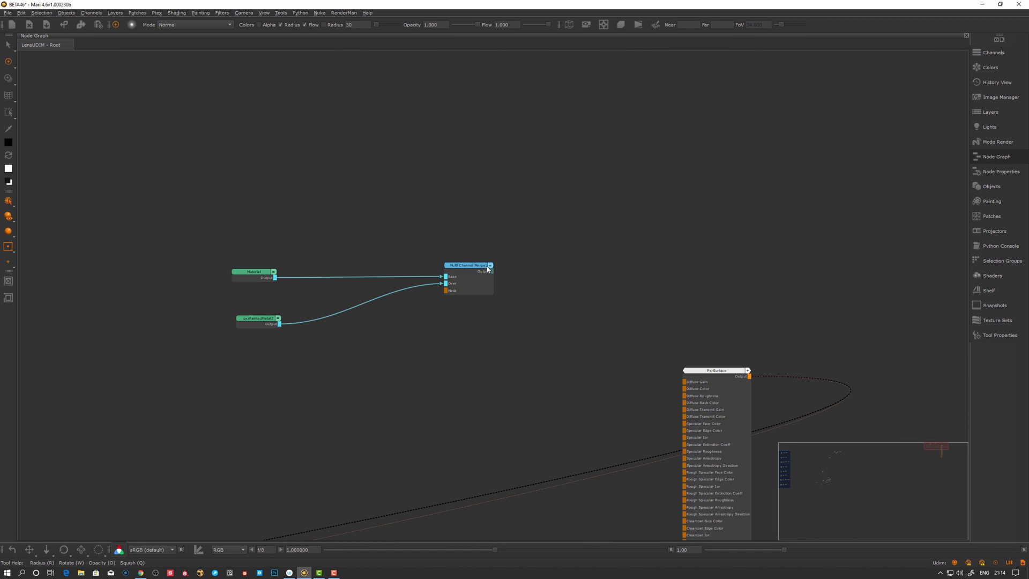
Step: Expand the Multi-Channel Merge node to show all its channel ports and move the painted metal node away from the Material node
left_click(490, 266)
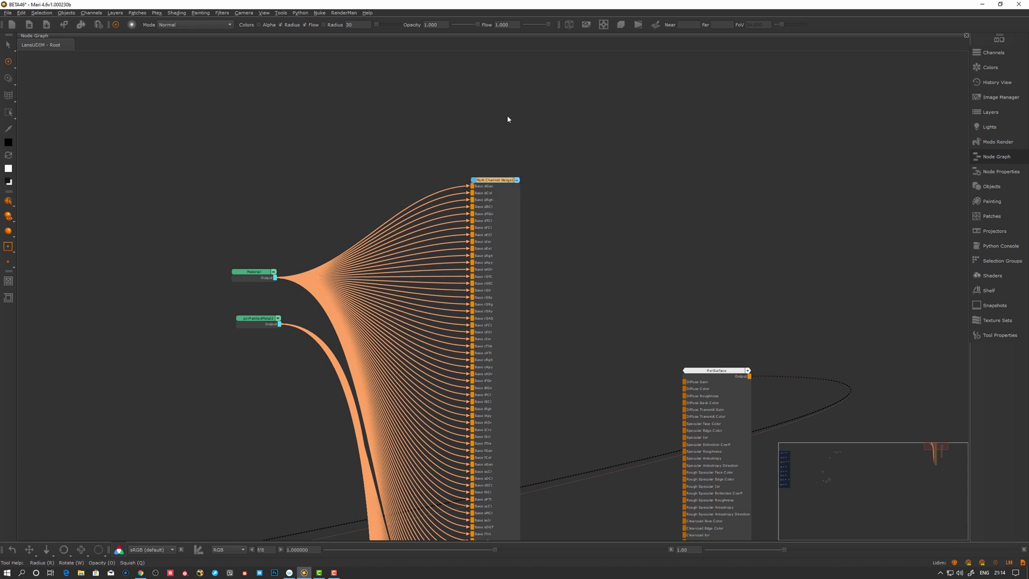
scroll(497, 225, "down", 5)
middle_click_drag(435, 273, 439, 194)
left_click_drag(382, 220, 358, 242)
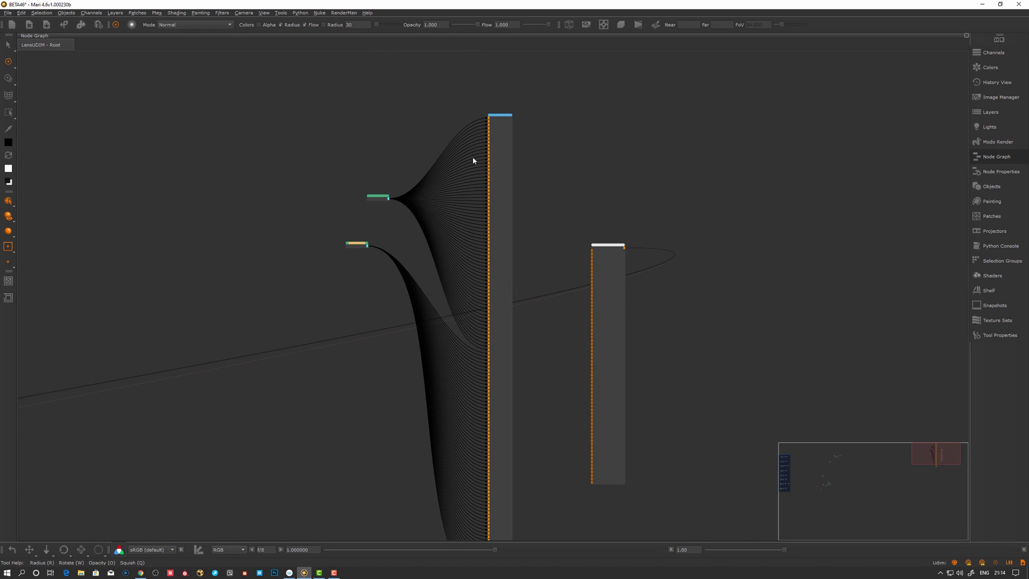
Step: Fully collapse the Multi-Channel Merge node and place it level with the Material node, keeping the painted metal node below
scroll(475, 214, "up", 2)
middle_click_drag(475, 219, 422, 418)
scroll(473, 234, "up", 5)
left_click(430, 224)
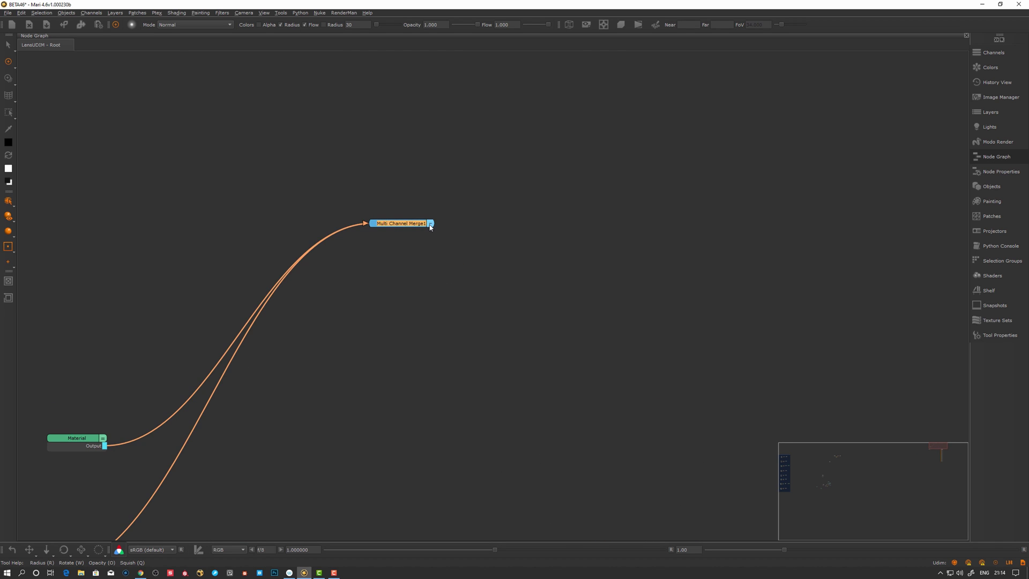
left_click_drag(408, 226, 358, 443)
scroll(352, 409, "down", 5)
middle_click_drag(354, 387, 367, 340)
left_click_drag(272, 390, 334, 359)
scroll(507, 340, "up", 3)
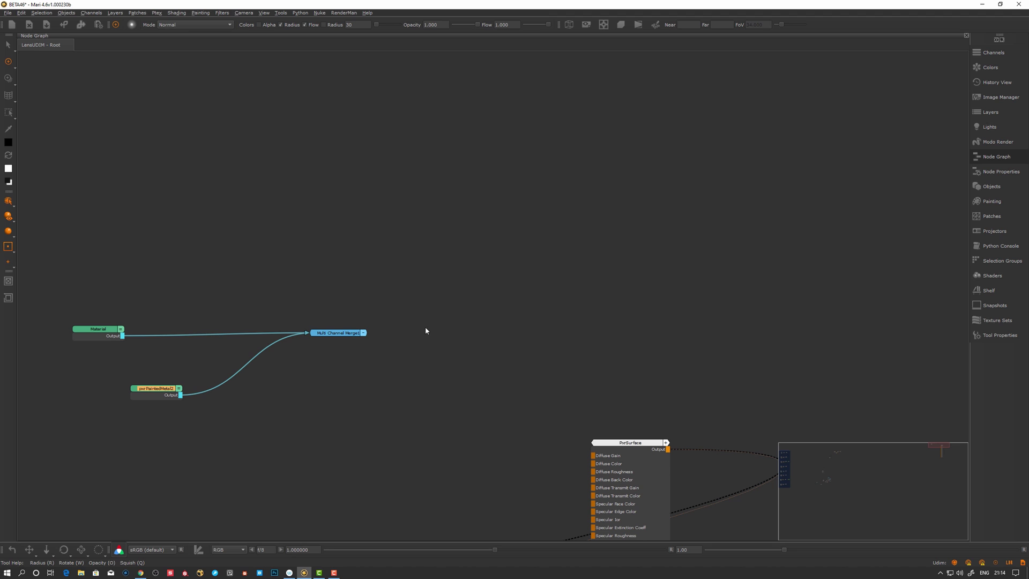
Step: Reveal the Multi-Channel Merge node's ports, connect its output to the PxrSurface node, and line the network's nodes up
left_click(363, 332)
left_click_drag(365, 340, 633, 465)
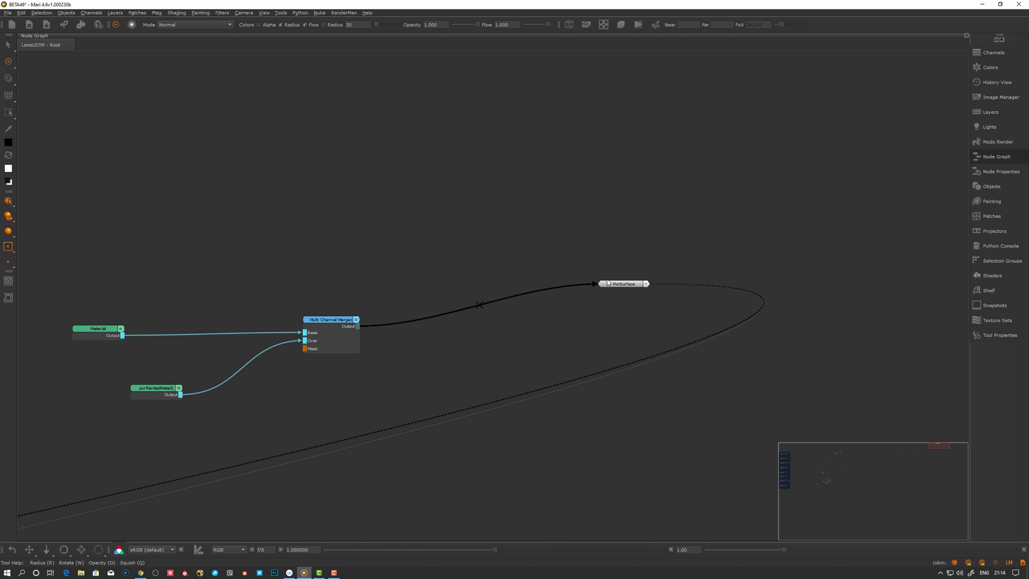
left_click_drag(609, 283, 532, 326)
left_click_drag(138, 388, 128, 386)
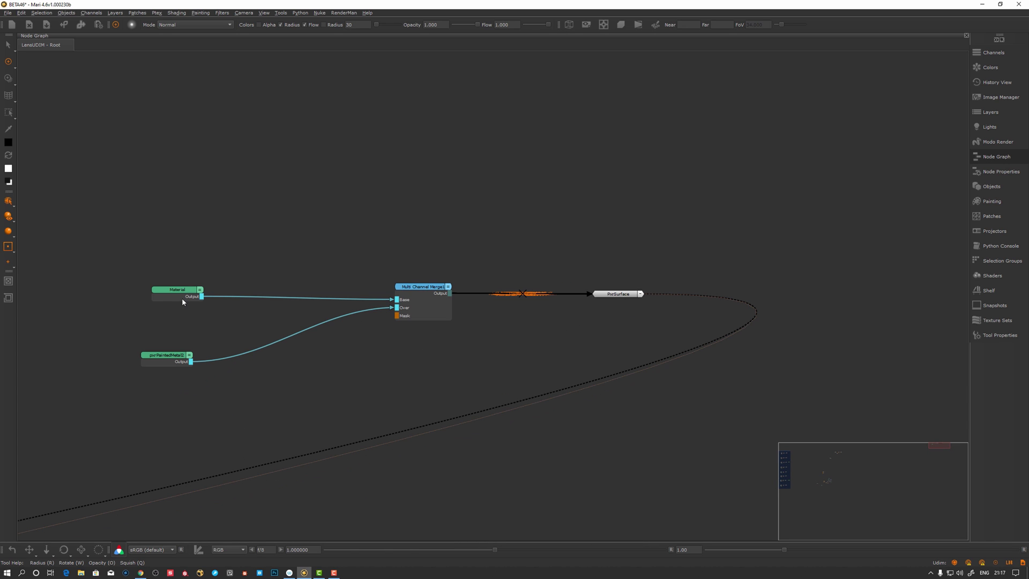
left_click(177, 292)
Step: Select both material nodes and the Multi-Channel Merge node and cycle them through the collapsed, expanded and stream collapsed display modes
left_click_drag(113, 241, 426, 380)
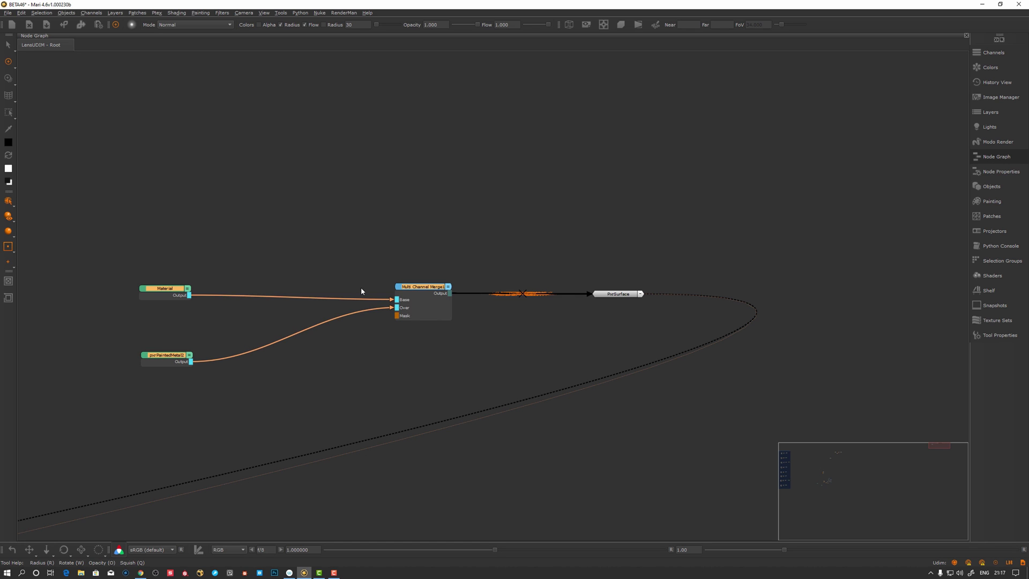
key("1")
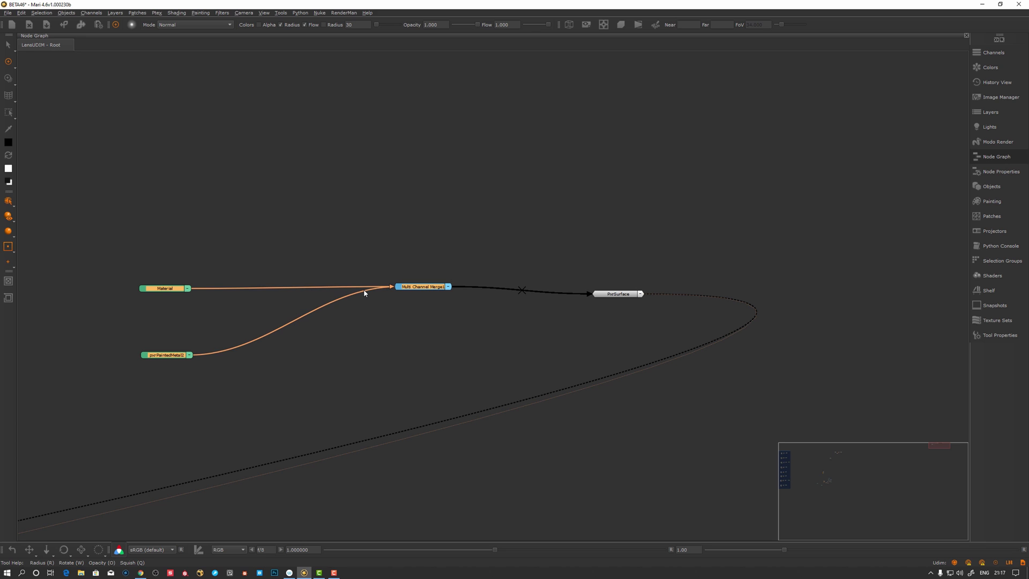
key("m")
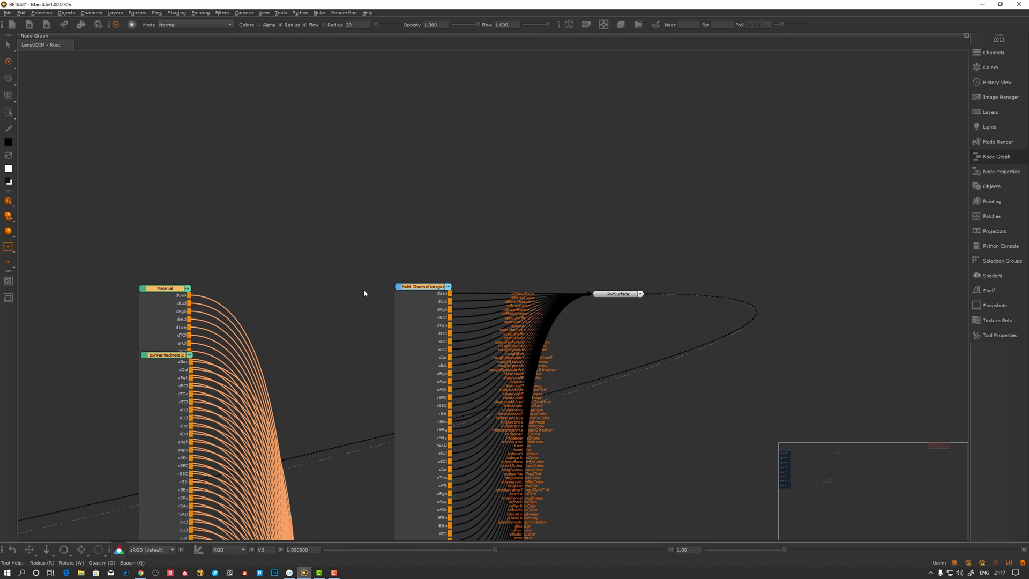
key("m")
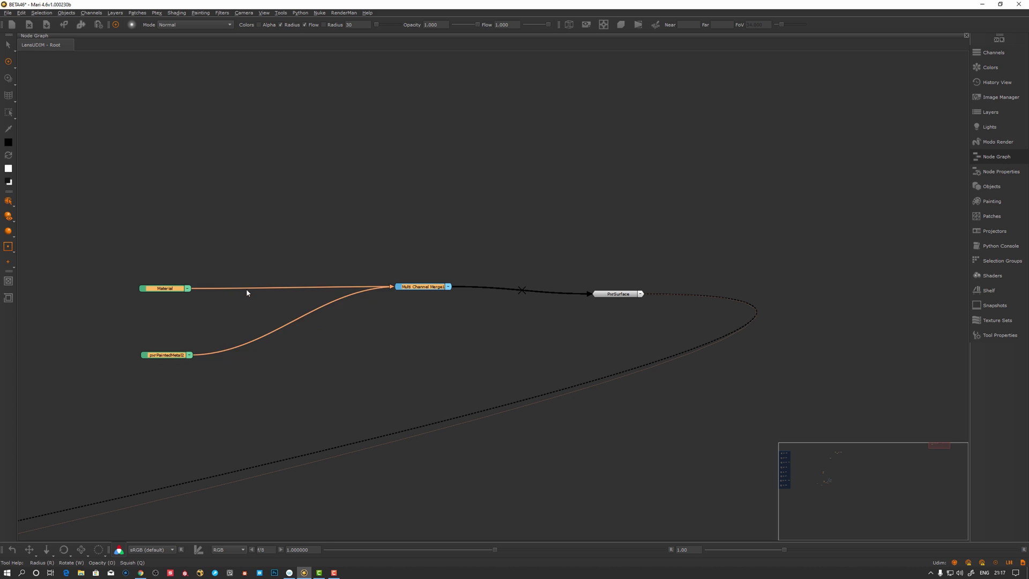
key("m")
key("m")
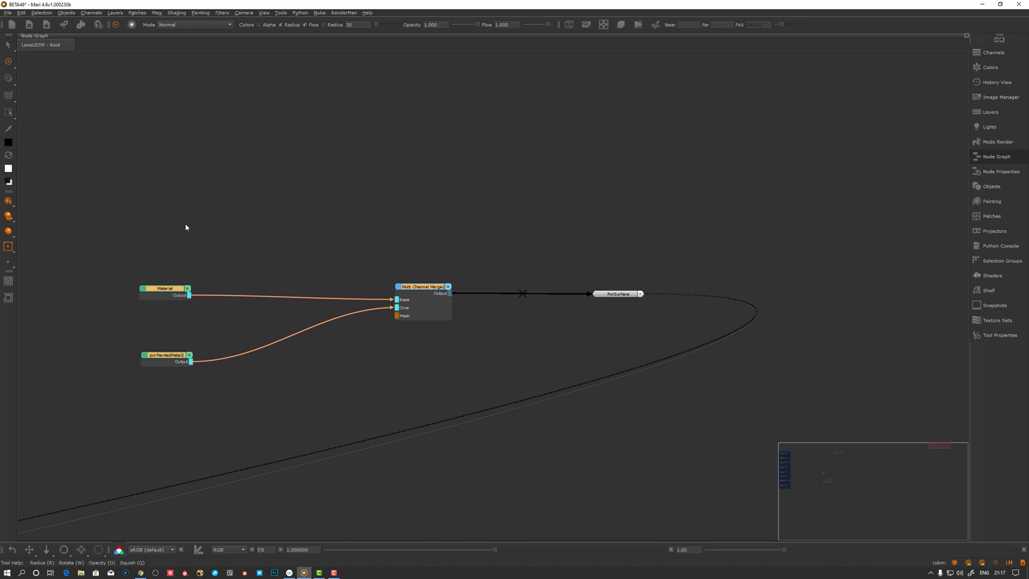
Step: Open the keyboard shortcut manager and examine the NodeGraph actions for switching node display modes
left_click(21, 13)
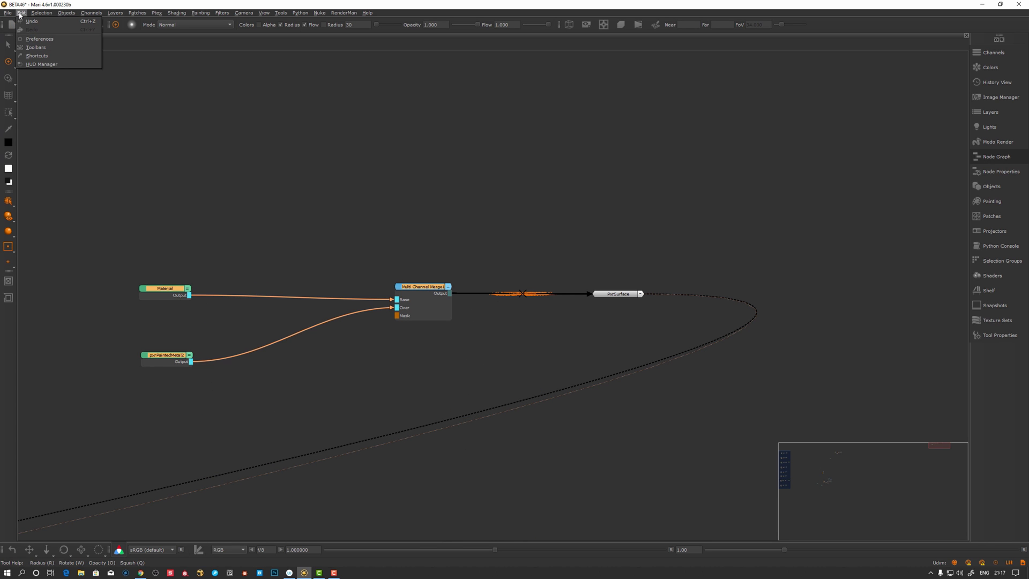
left_click(34, 56)
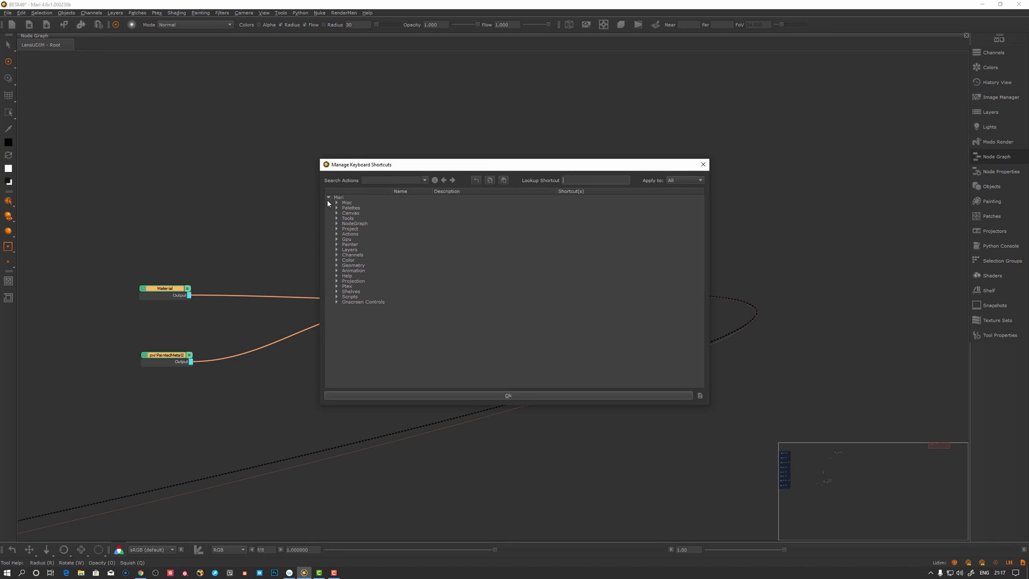
left_click(337, 224)
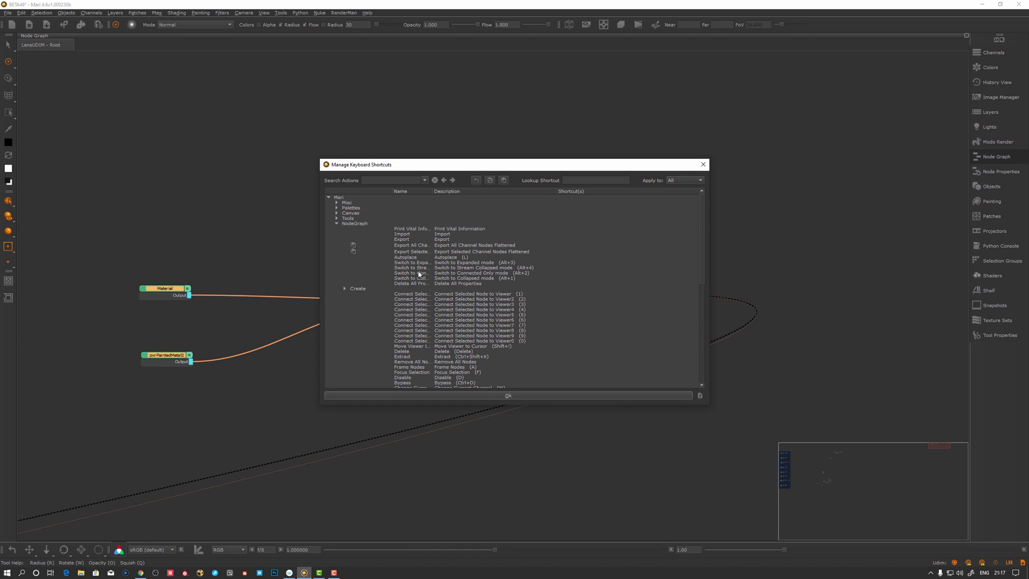
scroll(541, 274, "down", 4)
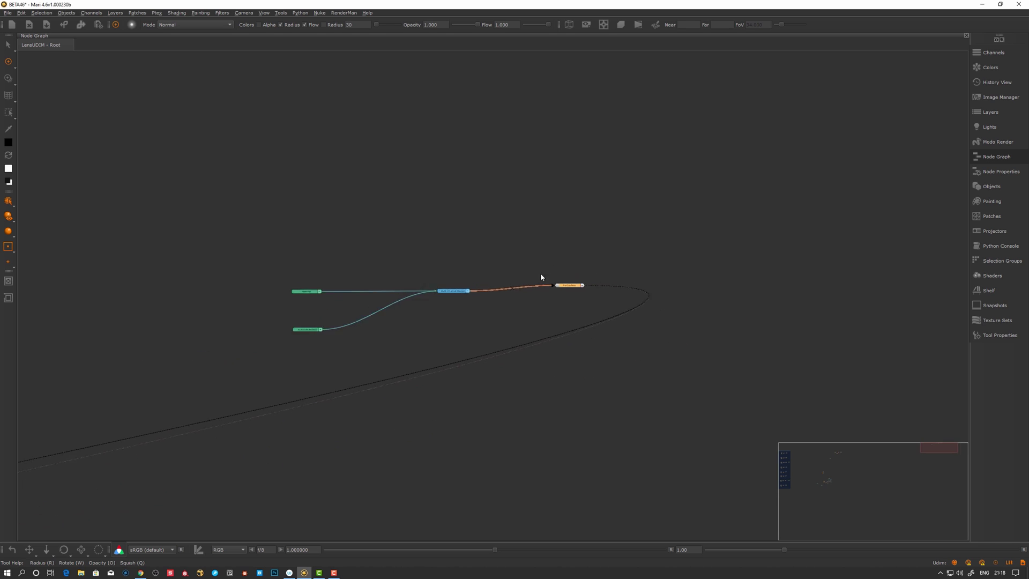
Step: Select both material nodes together with the Multi-Channel Merge node and shift them slightly away from PxrSurface
left_click(463, 290)
left_click(549, 289)
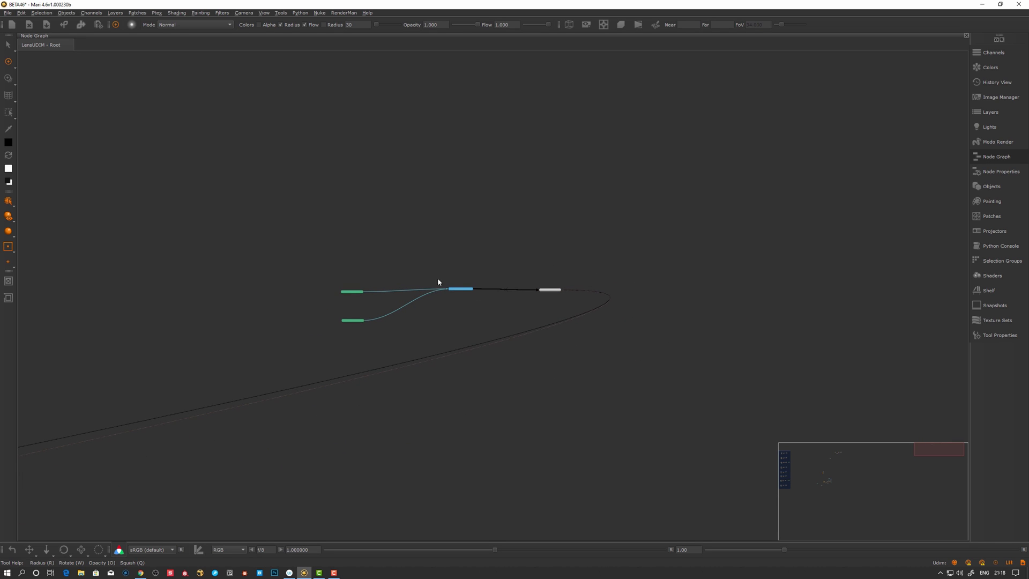
left_click_drag(309, 247, 476, 338)
left_click_drag(458, 290, 451, 292)
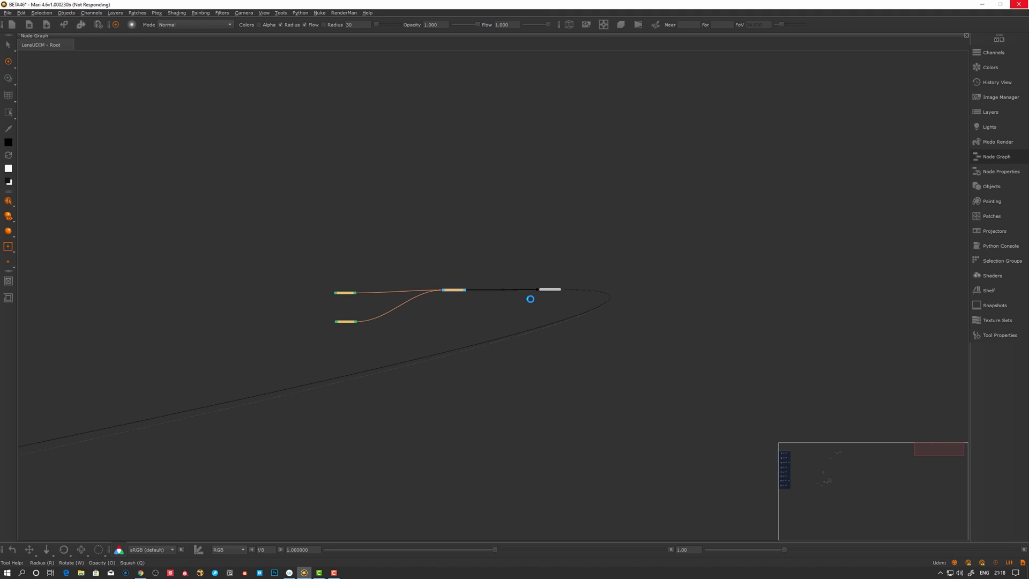
Step: Move the PxrSurface node beside the channel nodes feeding it and open the Layers palette
left_click_drag(550, 289, 579, 267)
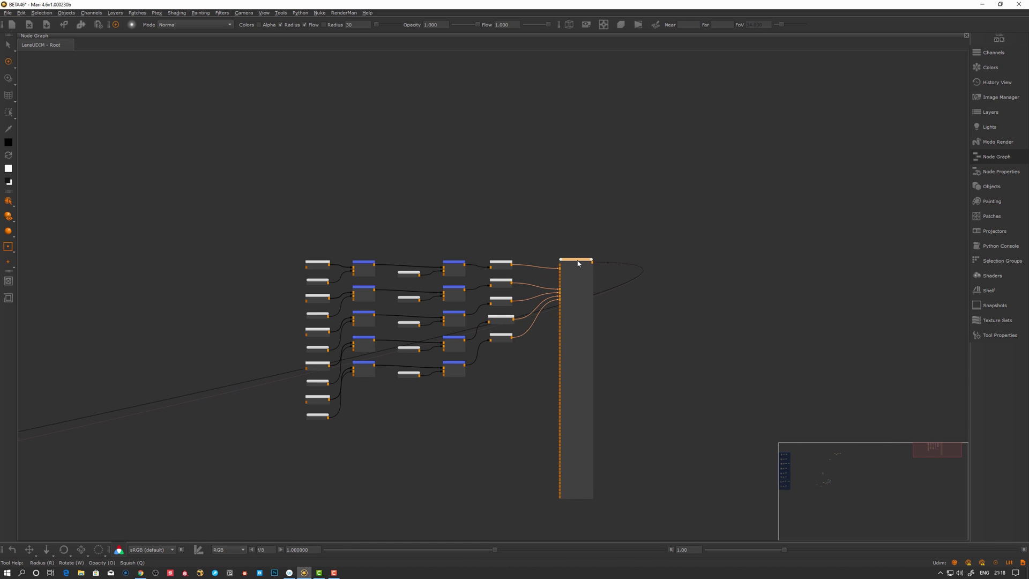
left_click(521, 292)
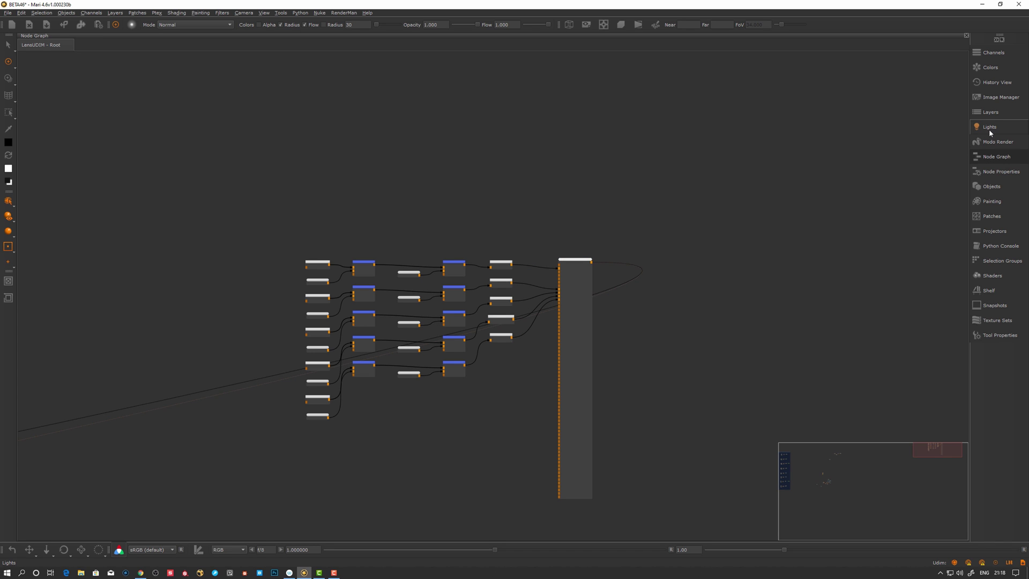
left_click(990, 112)
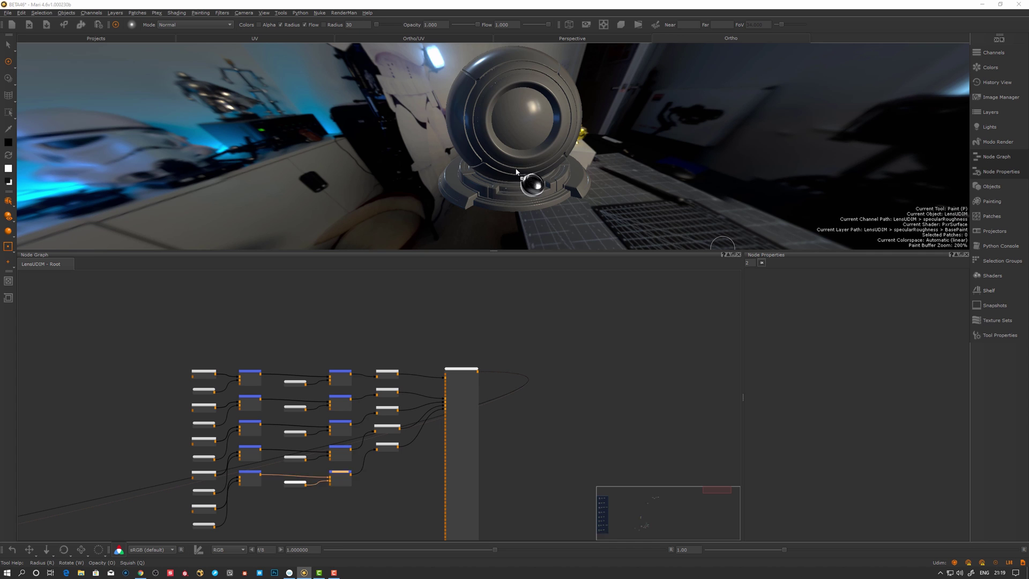
Step: Move the PxrSurface node slightly away from the channel nodes and autoplace the nodes connected upstream of it
left_click_drag(722, 244, 536, 228, "alt")
left_click_drag(460, 371, 471, 370)
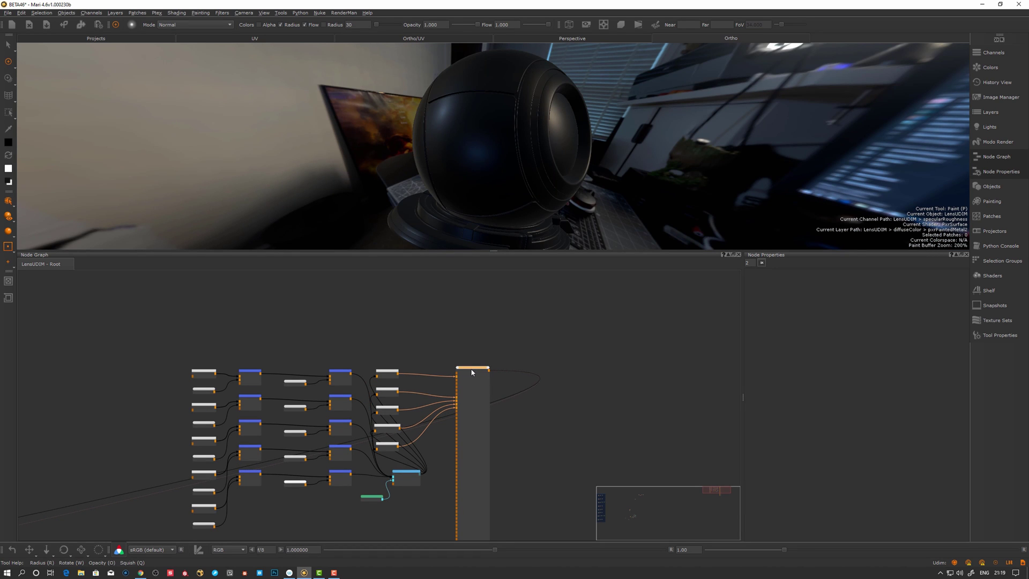
key("l")
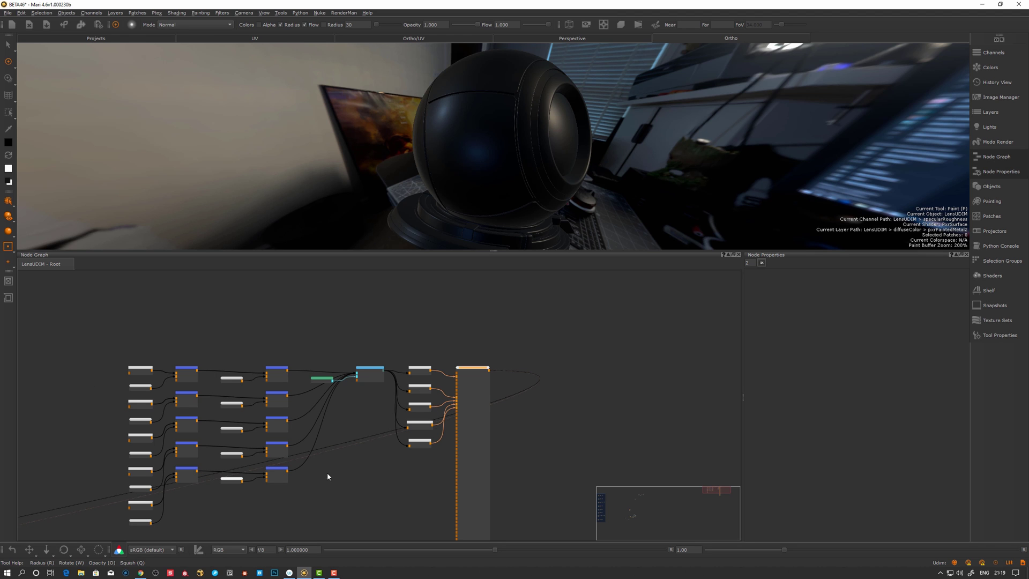
Step: Move the painted metal material node out of the row and place it well above the Multi-Channel Merge node
scroll(326, 410, "up", 3)
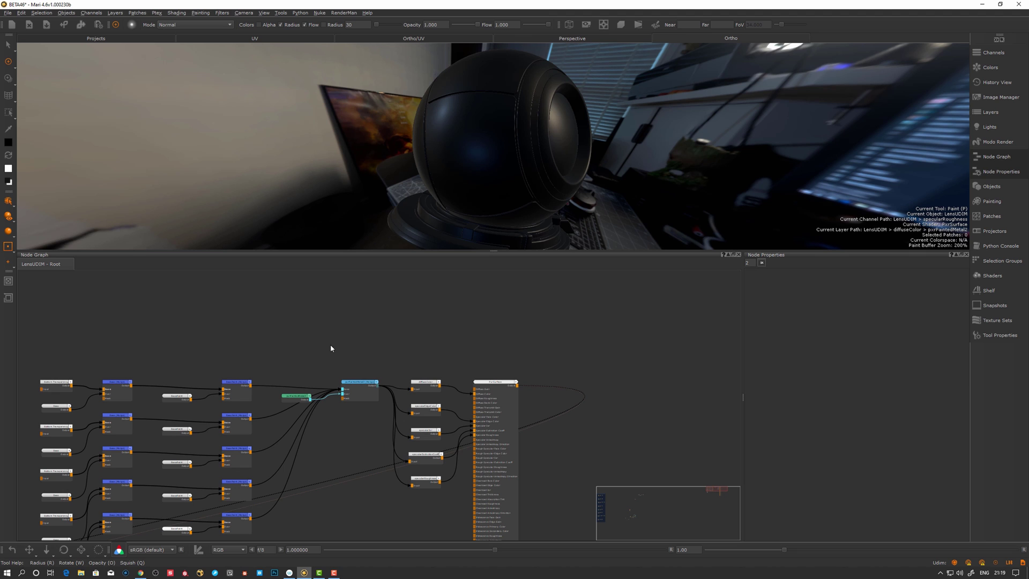
left_click_drag(298, 397, 301, 362)
left_click(363, 349)
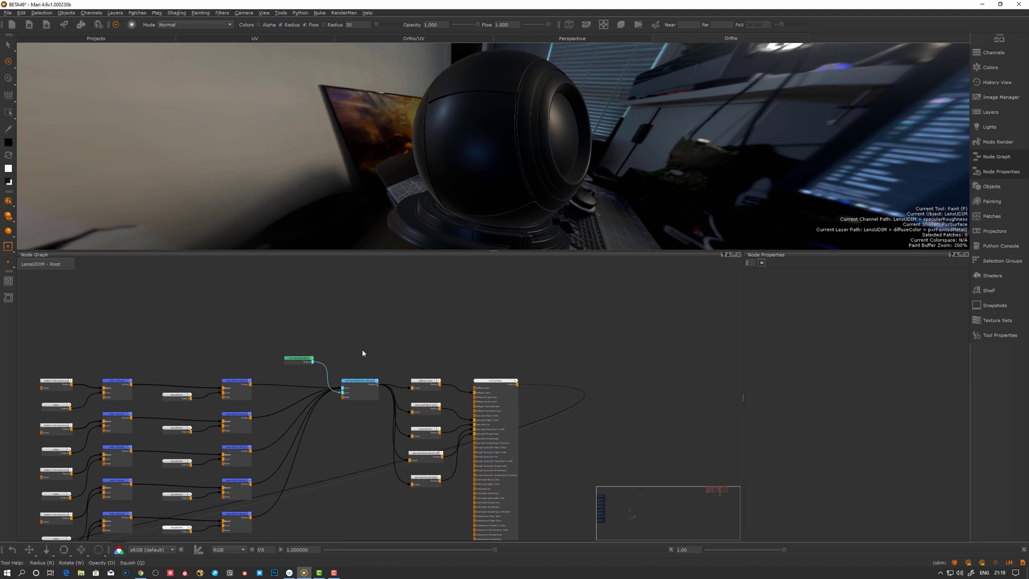
middle_click_drag(418, 368, 314, 374)
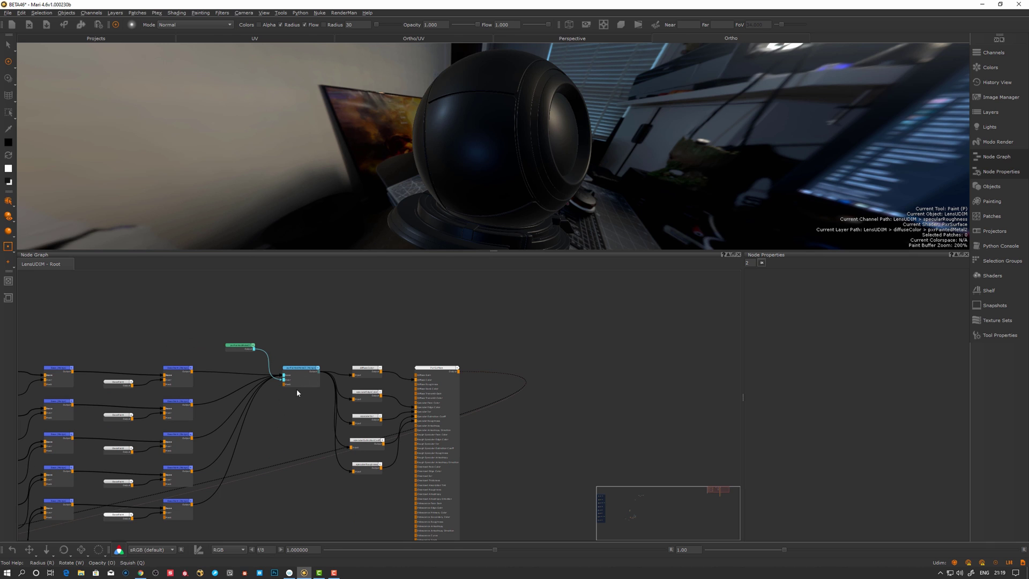
left_click_drag(243, 349, 237, 335)
left_click(292, 323)
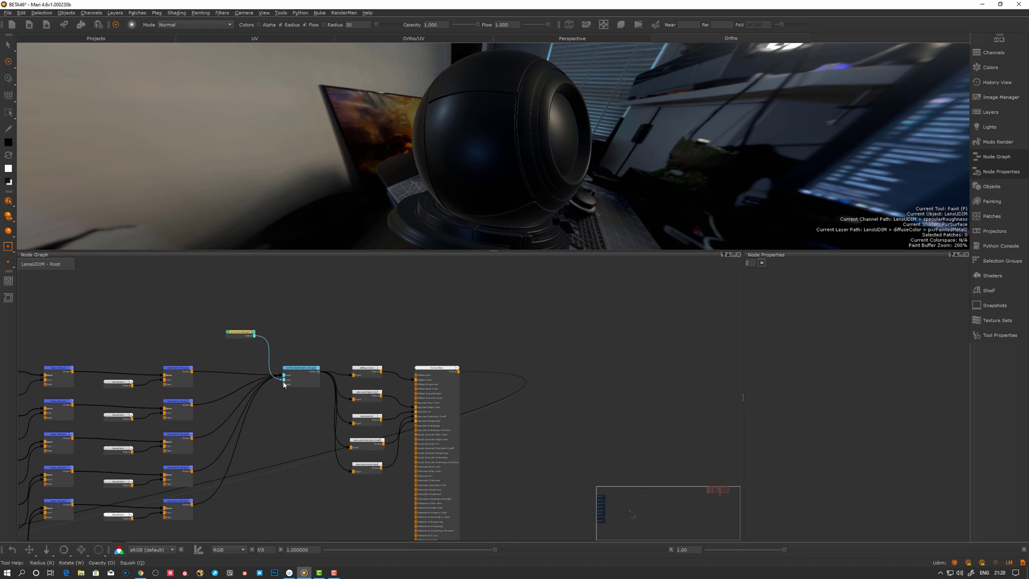
left_click_drag(246, 354, 246, 334)
Step: Move the channel and PxrSurface nodes far to the right, and place the merge and painted metal nodes beside the BasePaint merge nodes
middle_click_drag(276, 420, 294, 364)
scroll(292, 362, "up", 2)
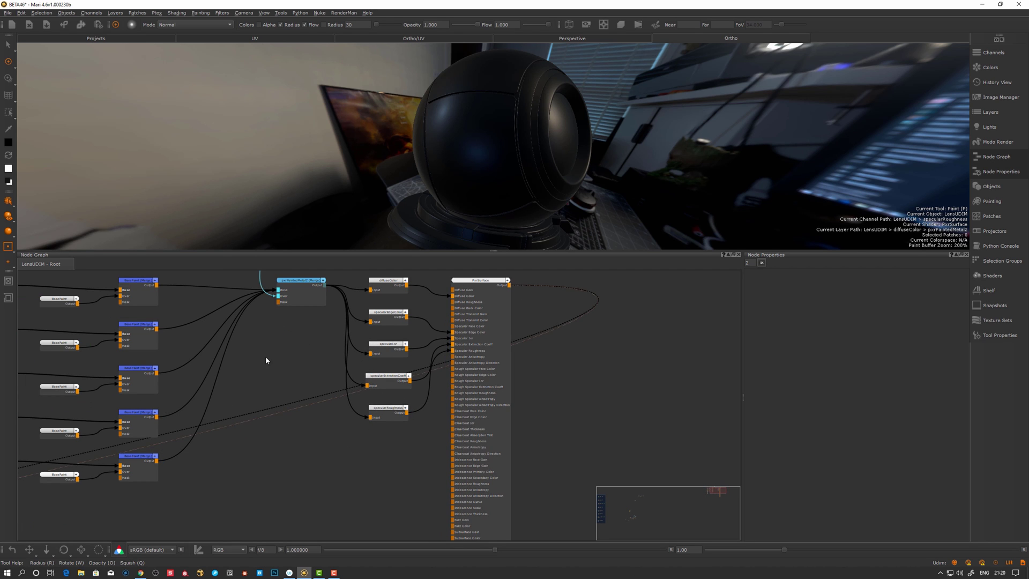
scroll(262, 338, "down", 5)
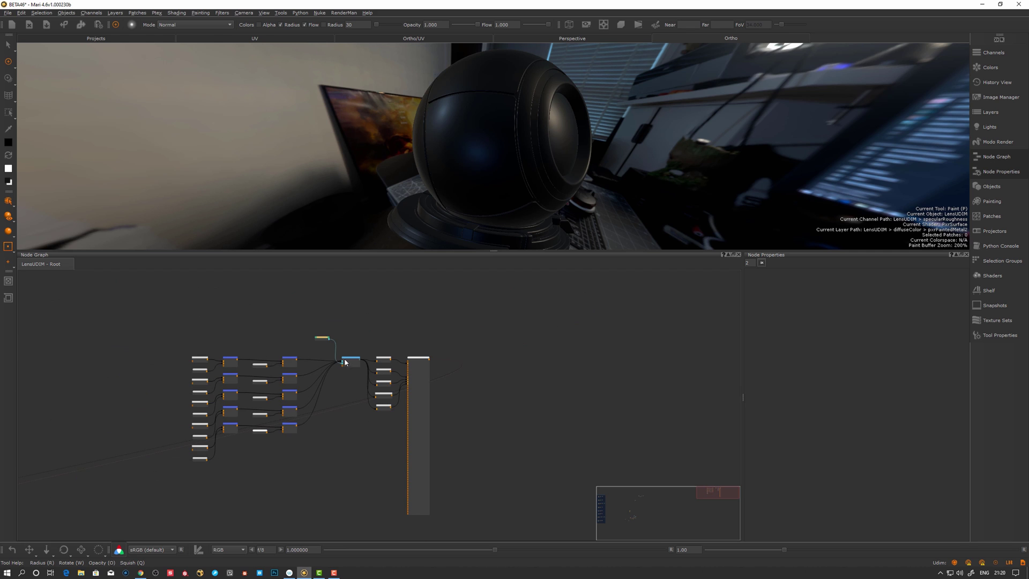
left_click_drag(471, 318, 387, 408)
middle_click_drag(560, 354, 548, 356)
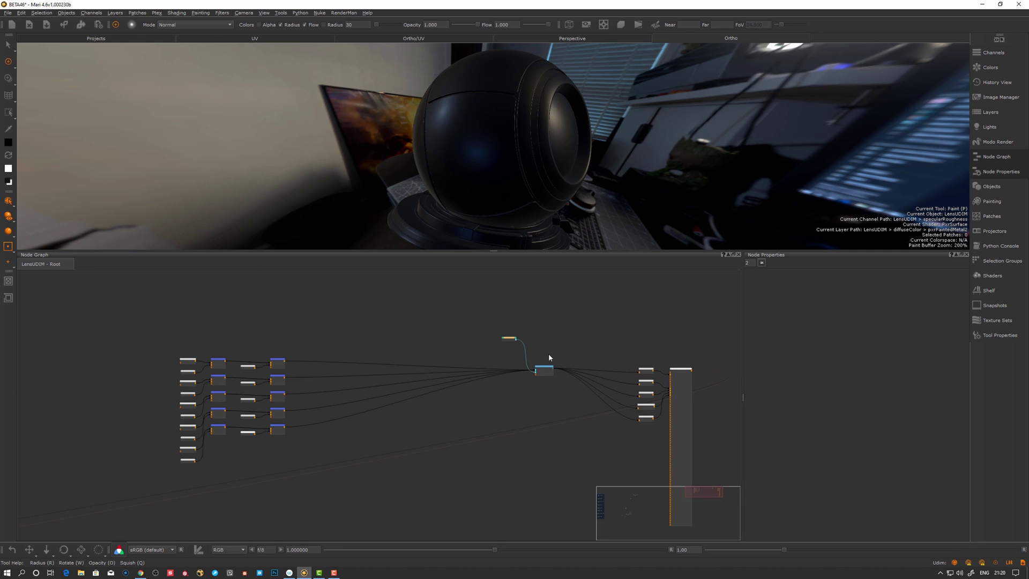
left_click_drag(546, 369, 349, 370)
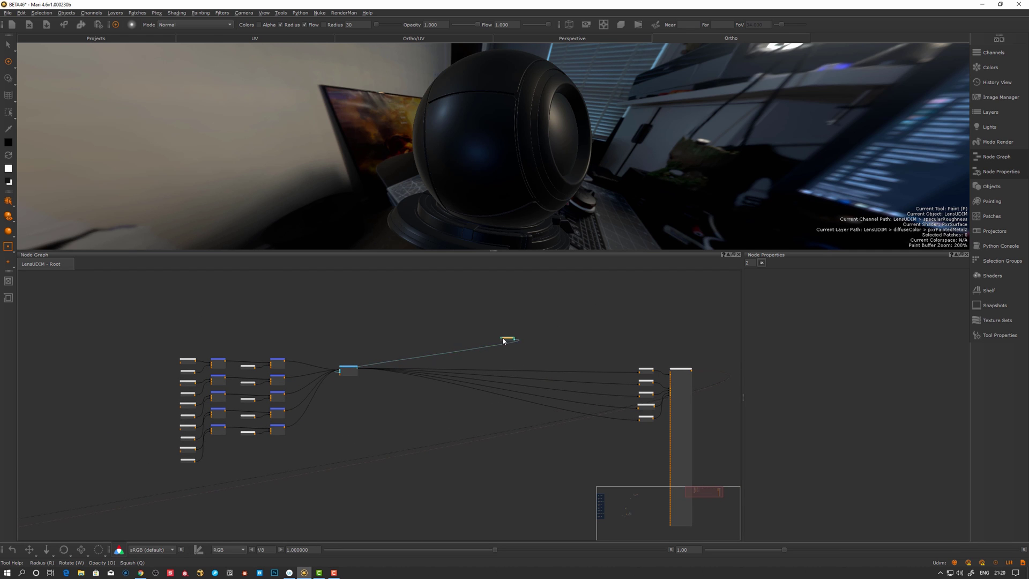
left_click_drag(509, 338, 287, 317)
Step: Apply the white pxr material from the Renderman shelf to the model in the viewport
left_click(989, 290)
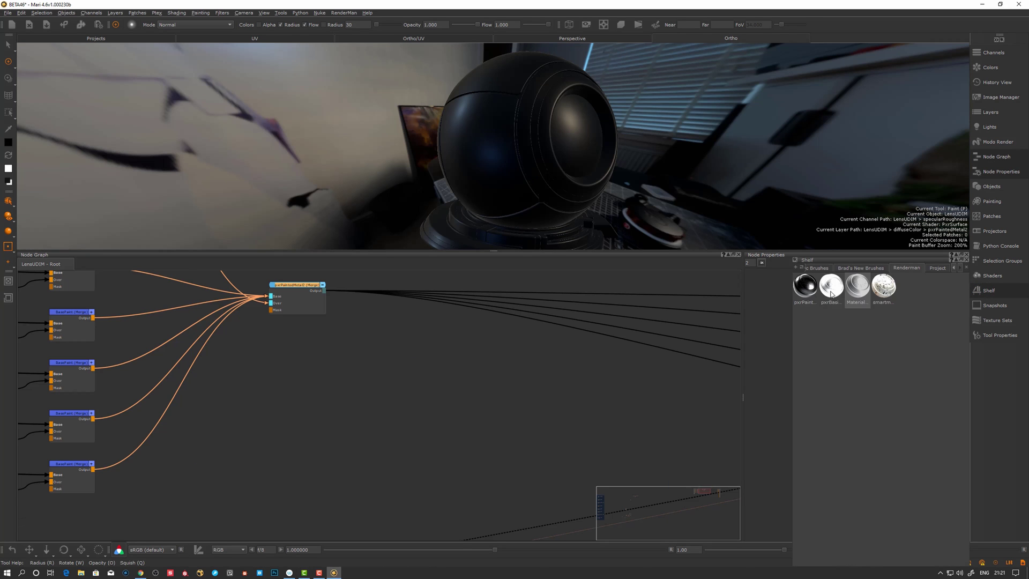
left_click_drag(831, 285, 530, 177)
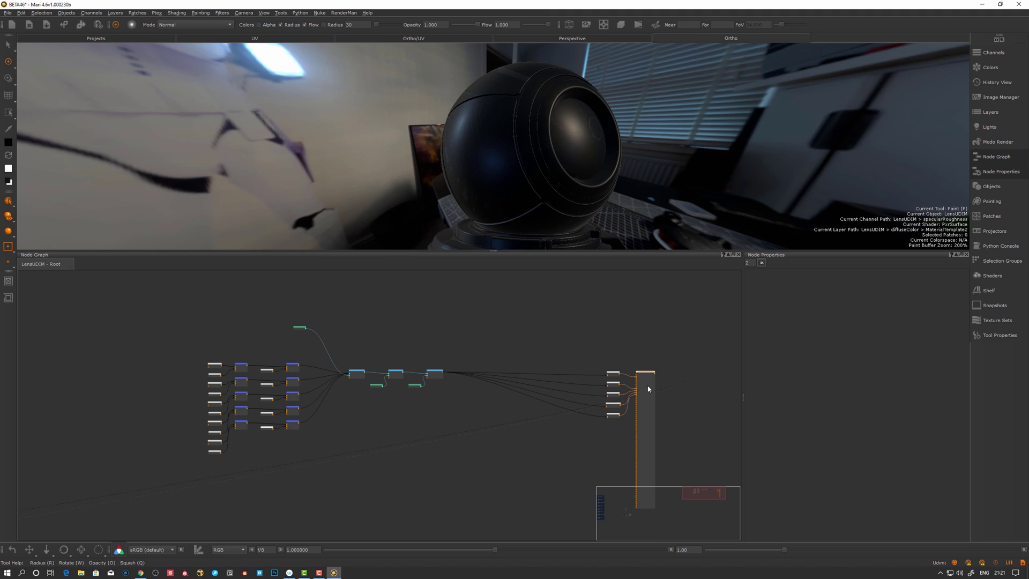
Step: Autoplace all nodes connected upstream of the PxrSurface node and clear the selection
left_click_drag(646, 377, 644, 375)
key("l")
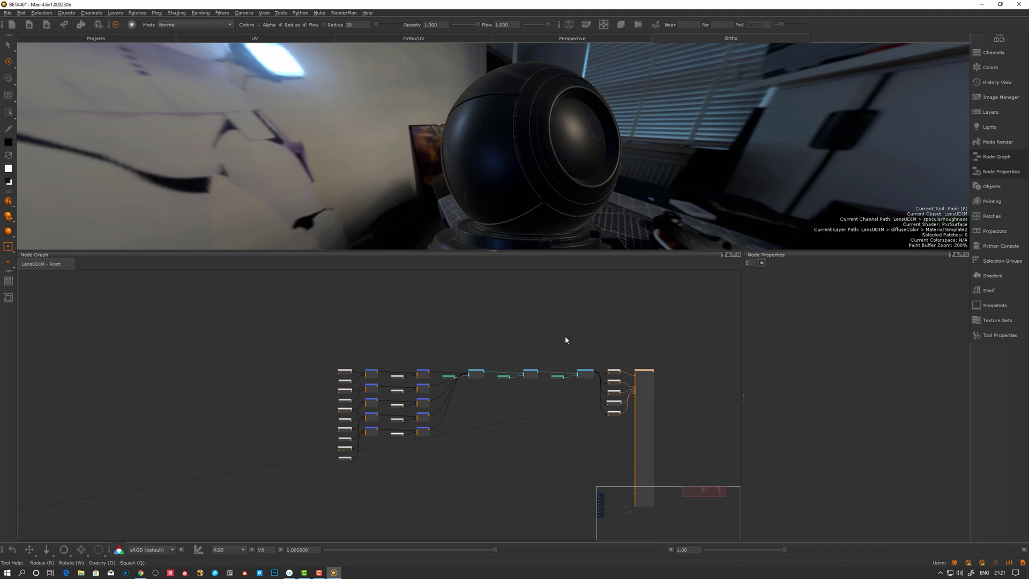
scroll(563, 343, "up", 5)
middle_click_drag(555, 369, 375, 405)
scroll(445, 364, "down", 6)
left_click(300, 369)
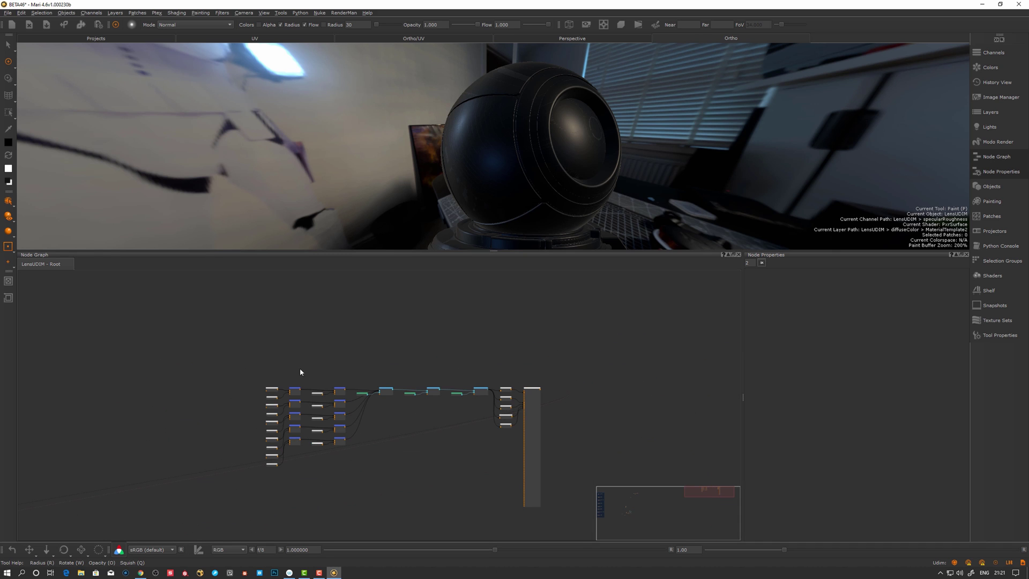
Step: Select the network upstream of PxrSurface, bring the viewer node close to it, and collapse and re-expand the selected nodes
left_click_drag(225, 346, 512, 484)
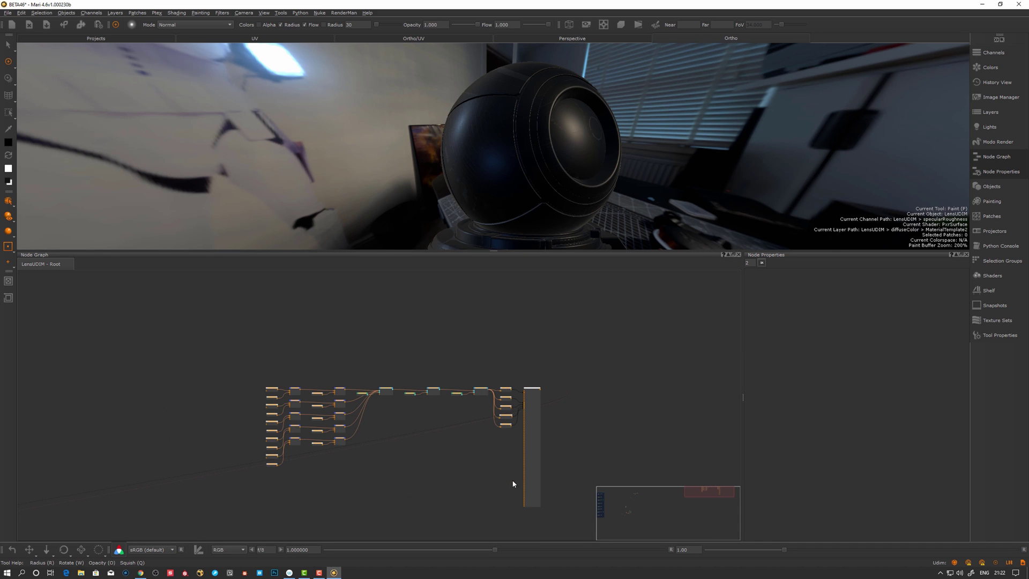
key("v")
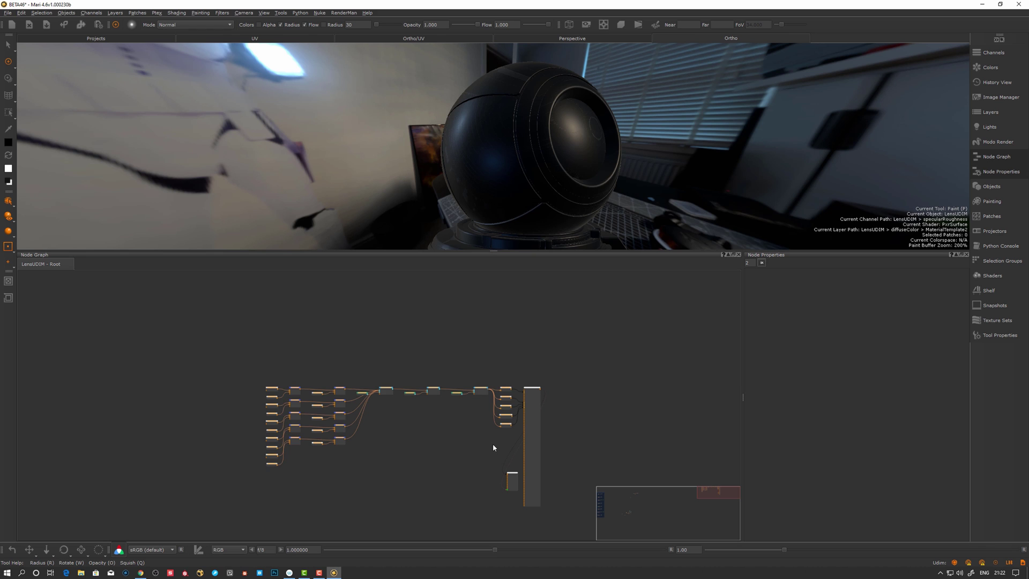
key("1")
key("2")
Step: Move the three green material nodes out of the row so each sits above its Multi-Channel Merge node
scroll(364, 392, "up", 3)
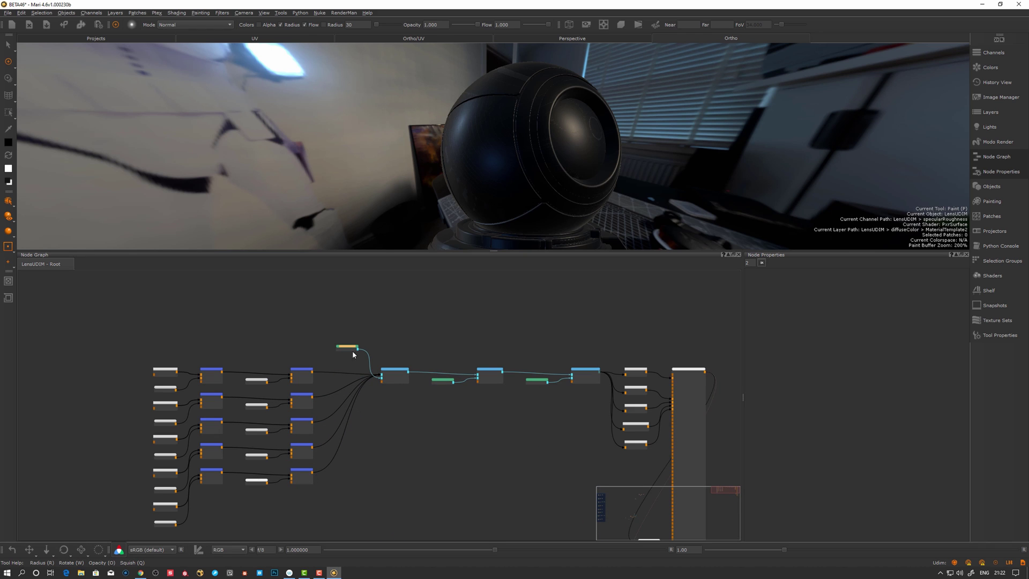
left_click_drag(440, 379, 431, 346)
left_click_drag(531, 378, 525, 344)
left_click(608, 300)
Step: Collapse the pxrPaintedMetal2 (Merge) node, shift it slightly, and expand it again to show its ports
scroll(419, 369, "up", 3)
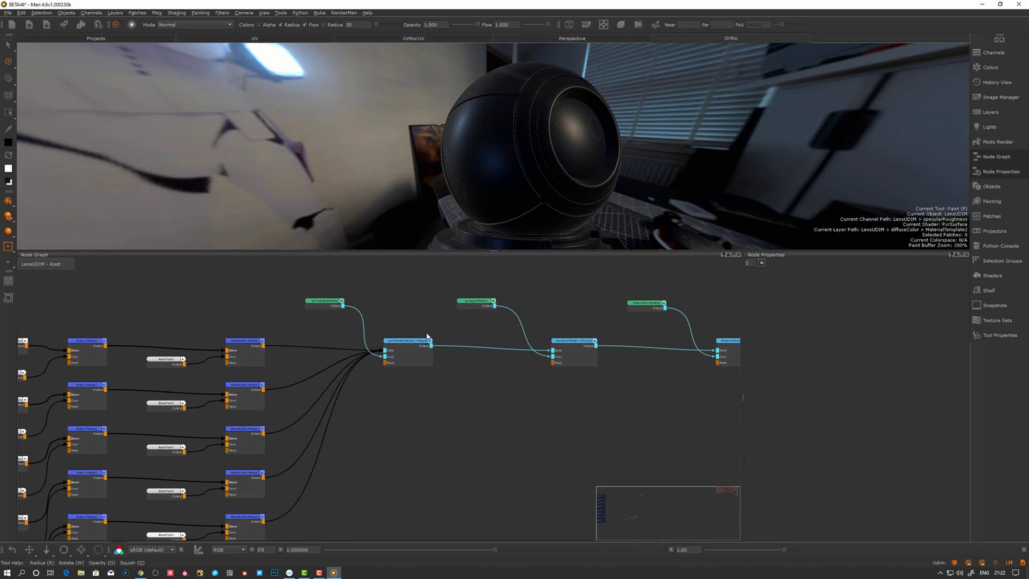
scroll(427, 336, "up", 2)
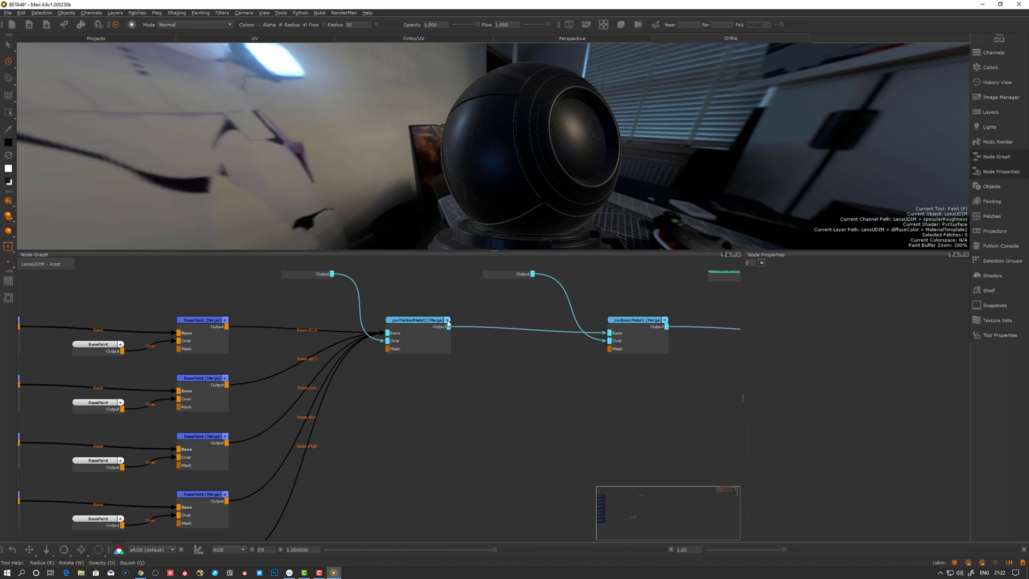
left_click(447, 321)
left_click(446, 320)
scroll(451, 333, "down", 3)
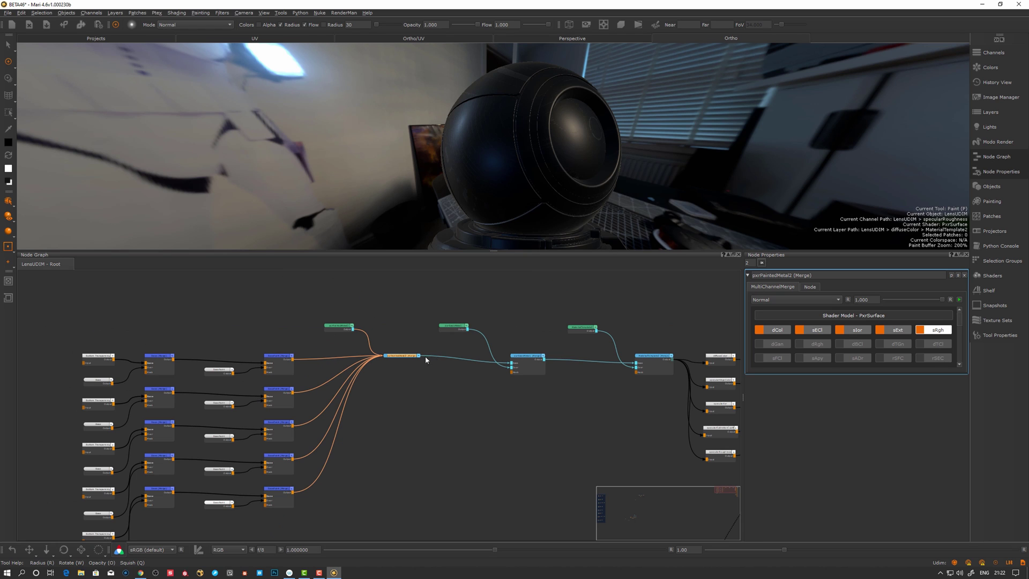
left_click_drag(396, 357, 402, 362)
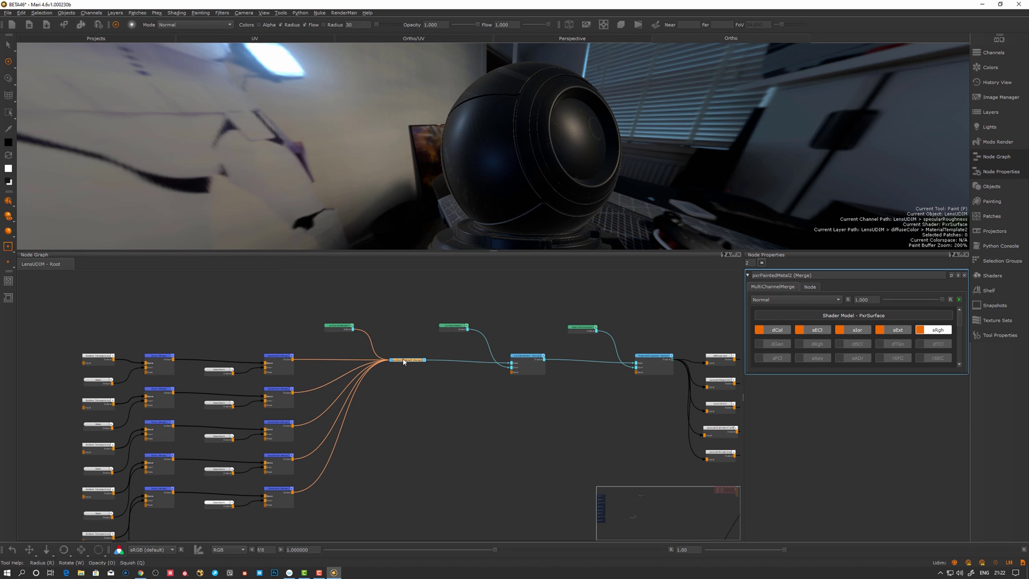
key("3")
key("2")
left_click(404, 340)
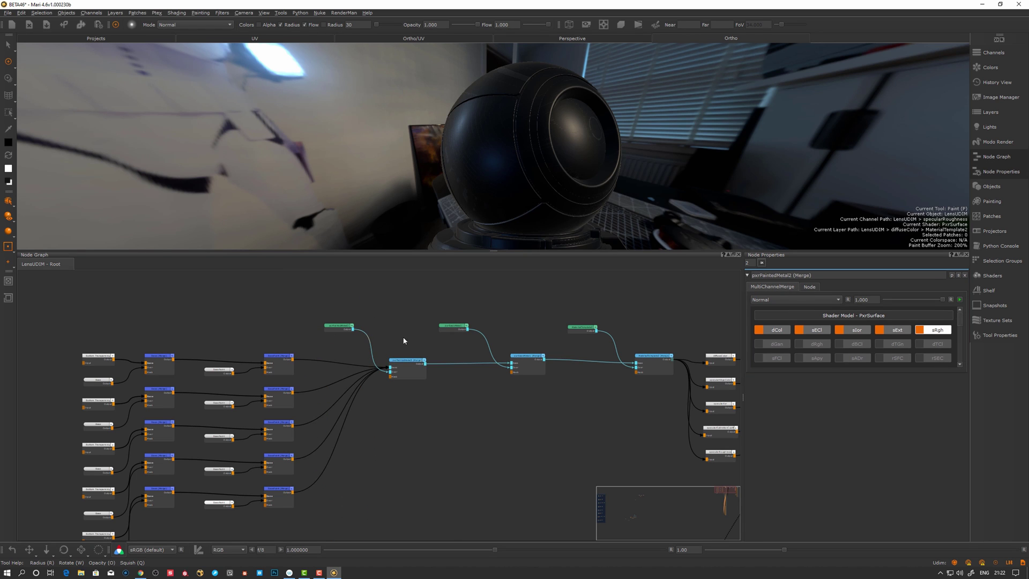
Step: Move the PxrSurface node slightly further away from the channel nodes
scroll(547, 304, "down", 3)
scroll(531, 361, "up", 1)
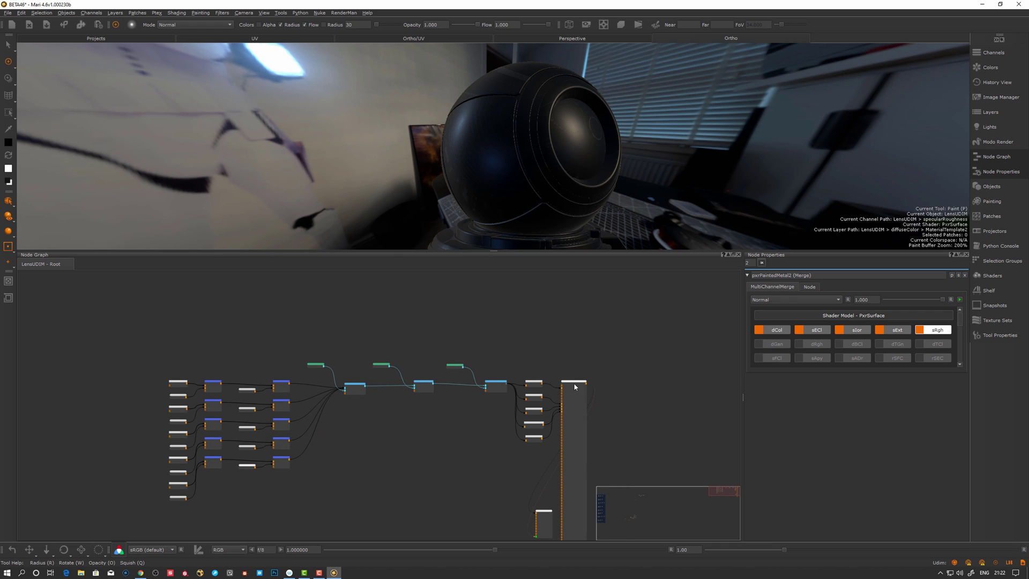
left_click_drag(574, 386, 581, 382)
left_click(596, 357)
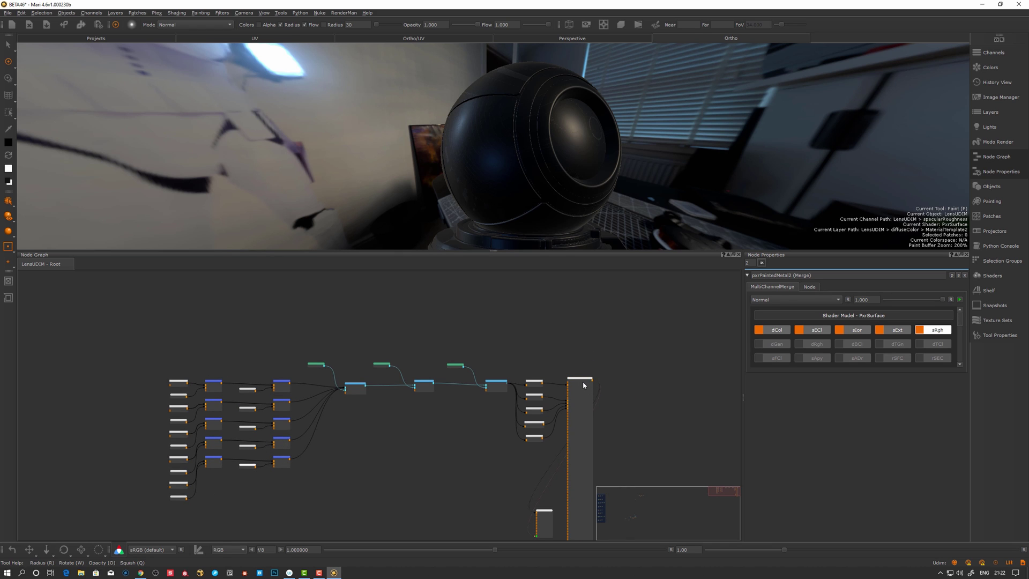
left_click_drag(583, 381, 588, 383)
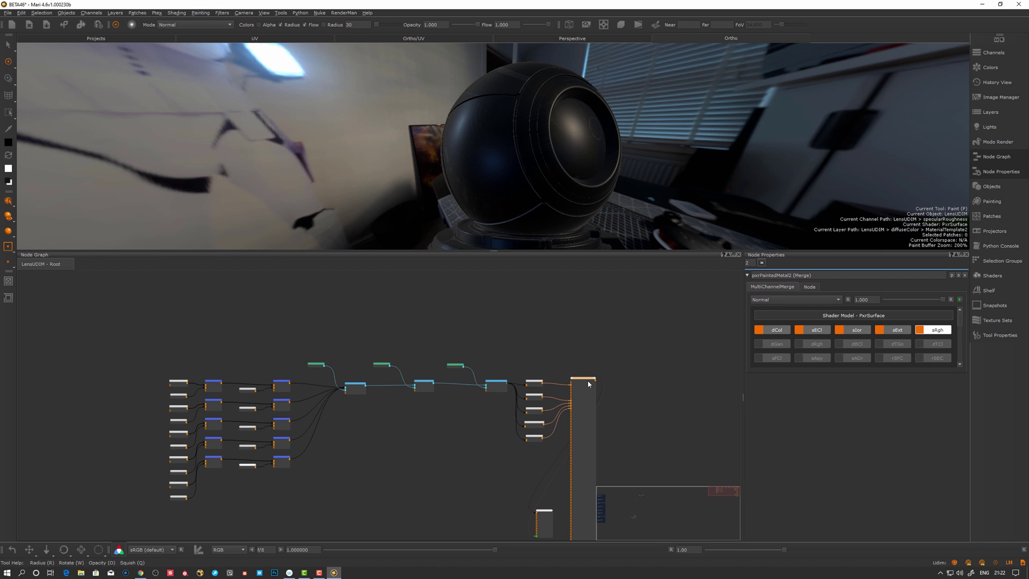